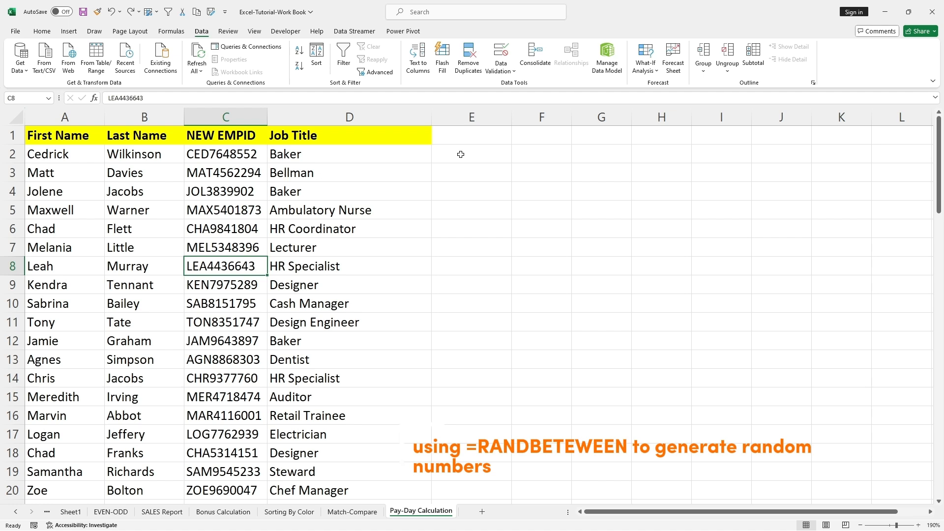
Step: Enter =RANDBETWEEN(500,1000) in cell E2 to generate the first employee's random weekly pay
left_click(461, 154)
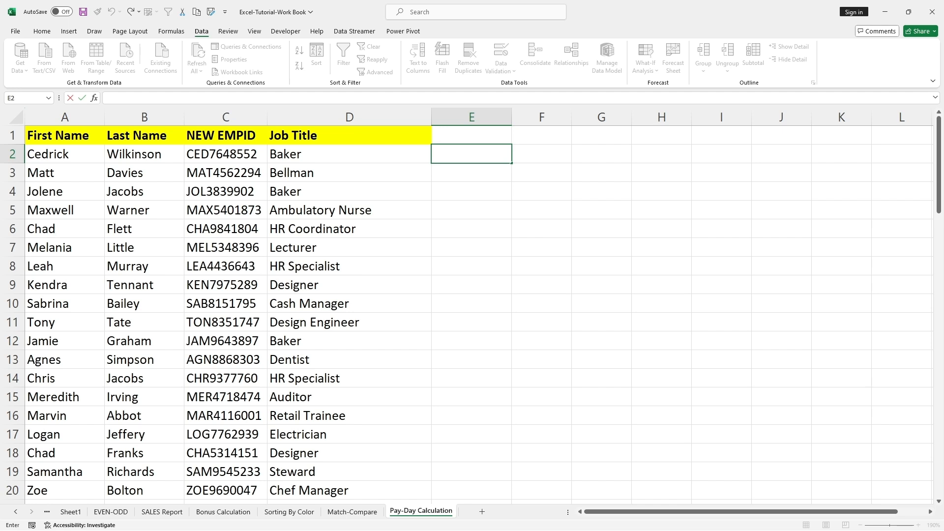
type("=RAN")
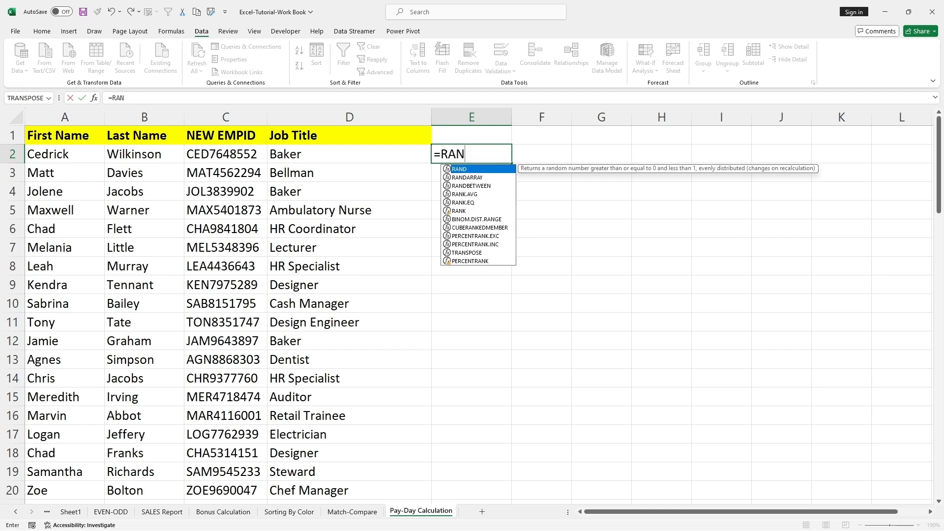
type("DBE")
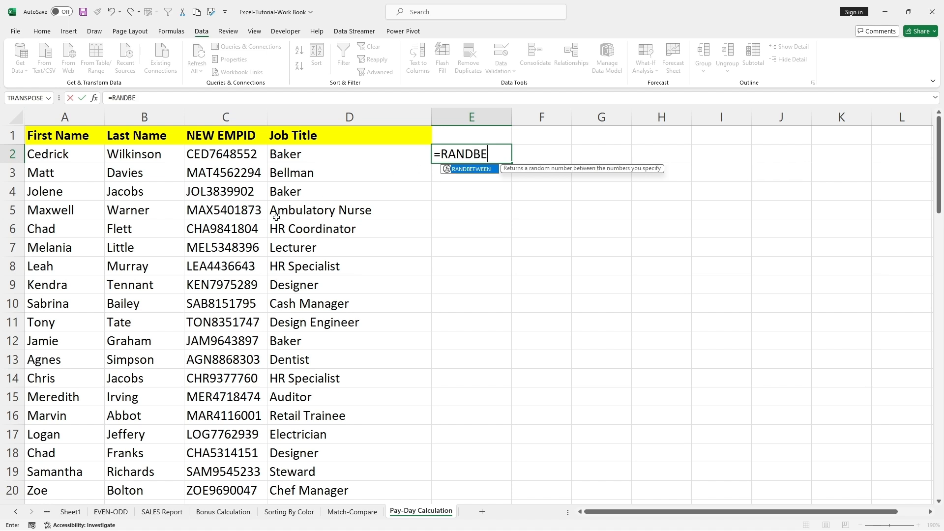
key("Tab")
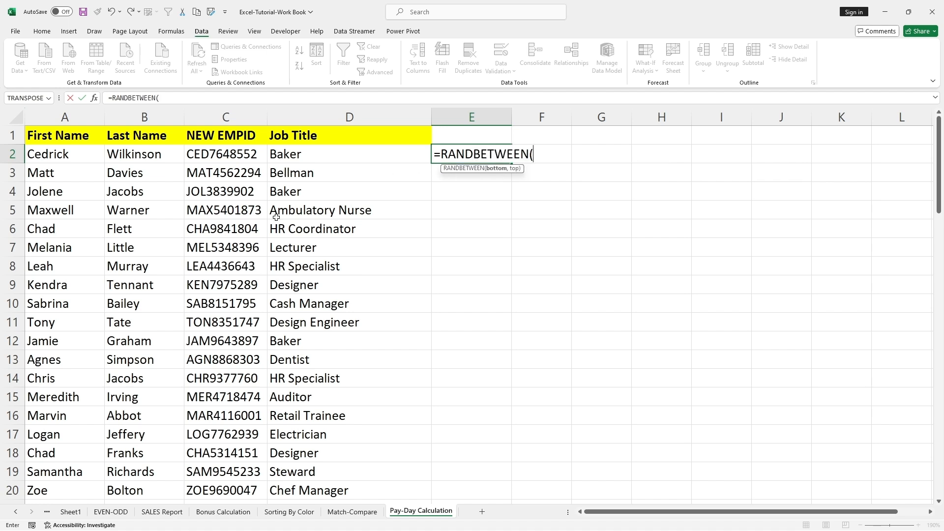
type("500,100")
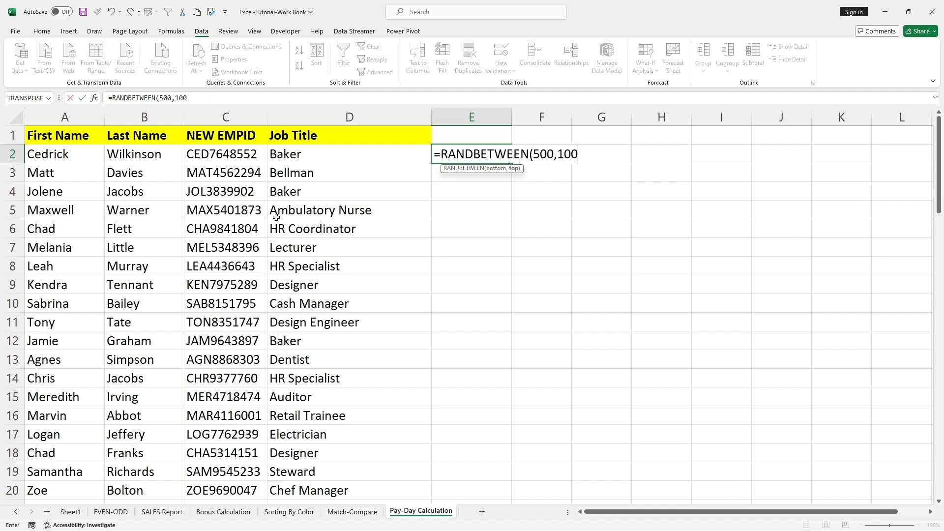
type("0)")
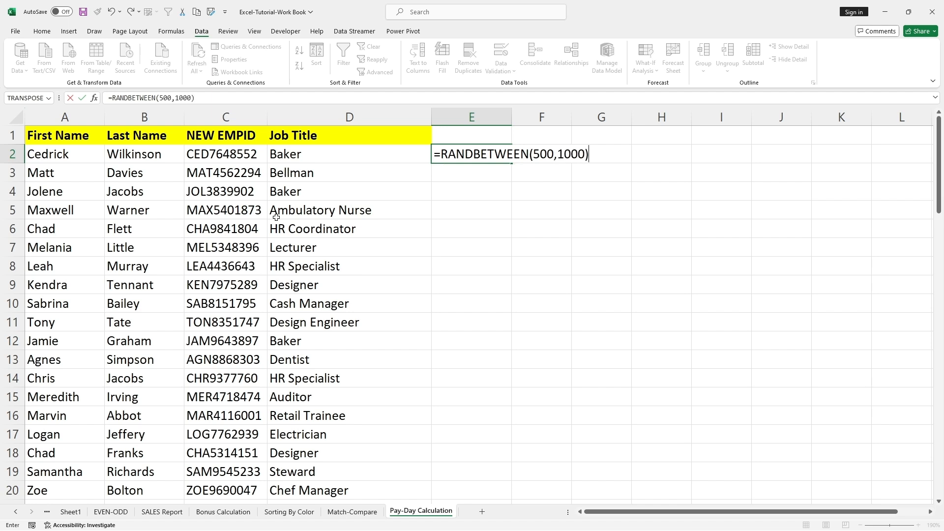
key("Return")
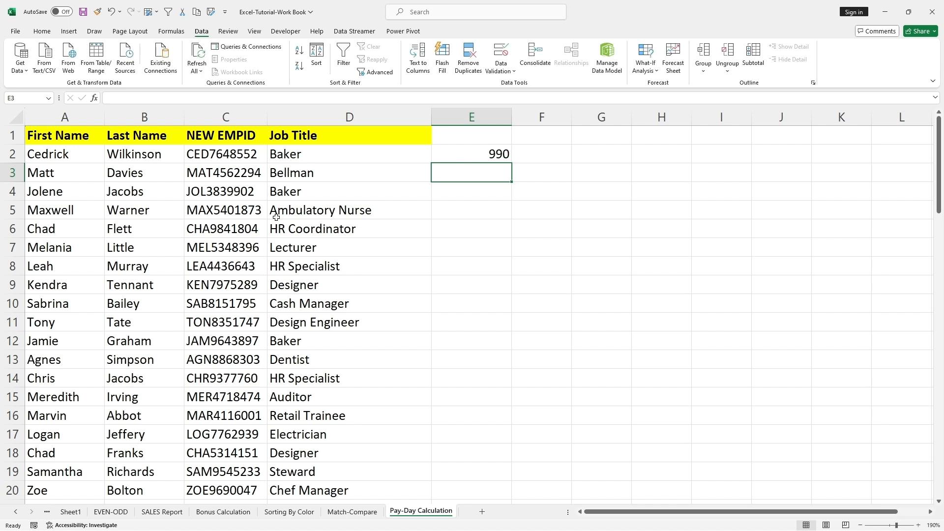
left_click(386, 241)
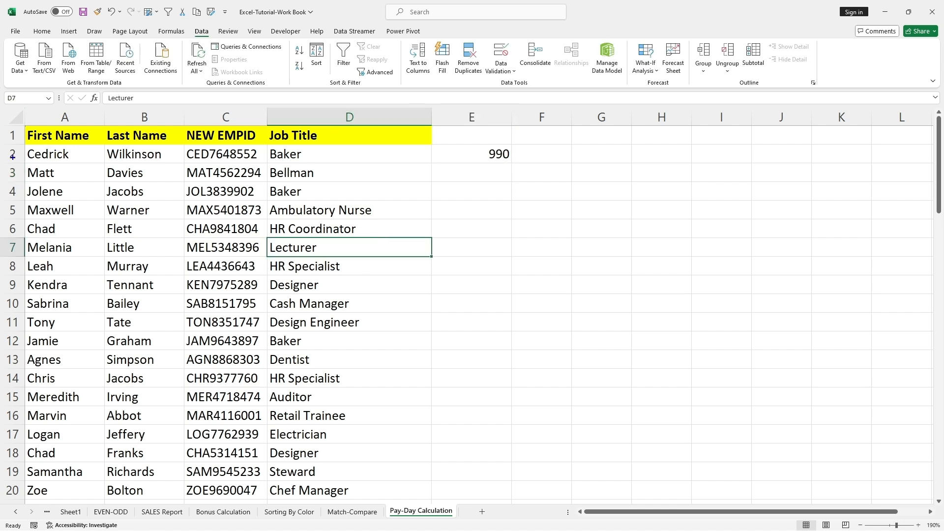
mouse_move(25, 139)
left_mouse_down()
mouse_move(47, 154)
mouse_move(241, 169)
mouse_move(556, 167)
mouse_move(515, 164)
left_mouse_up()
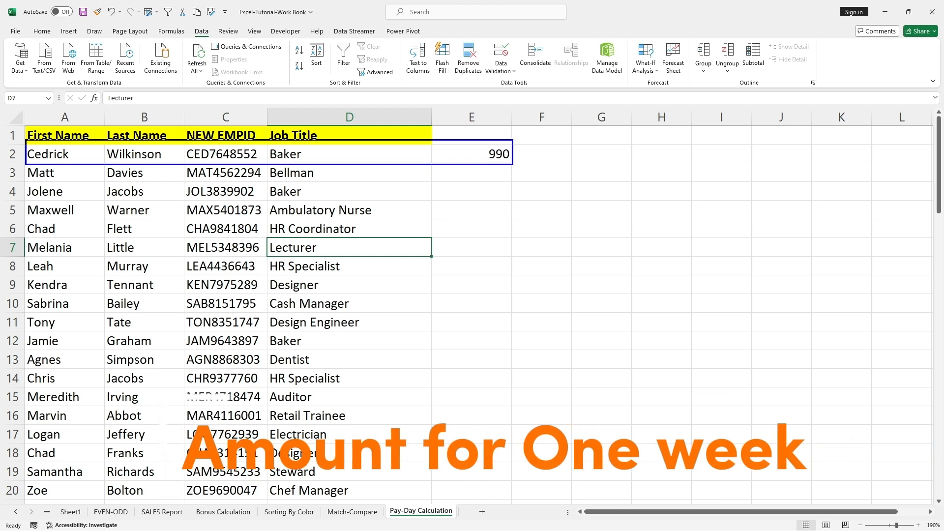
Step: Fill the RANDBETWEEN formula from E2 down column E to the last employee in row 78
left_click(502, 156)
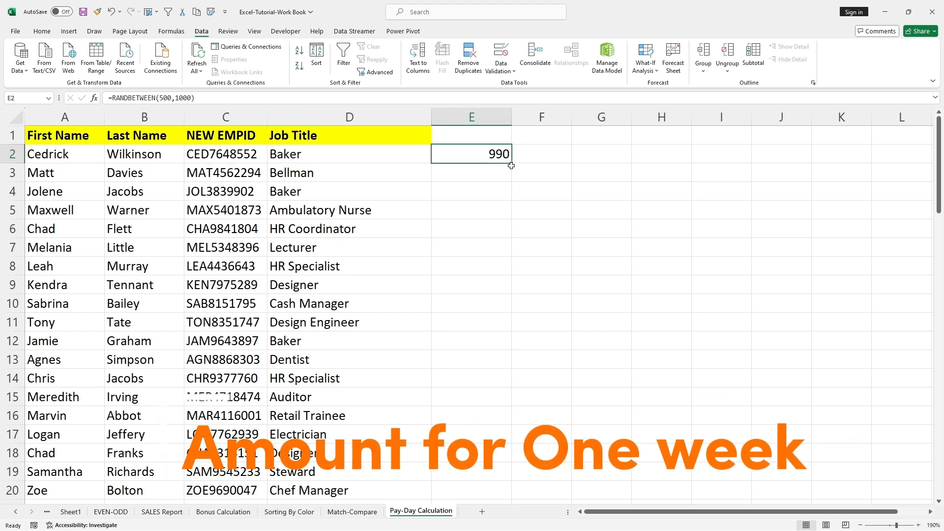
left_click_drag(510, 165, 512, 370)
scroll(543, 349, "down", 2)
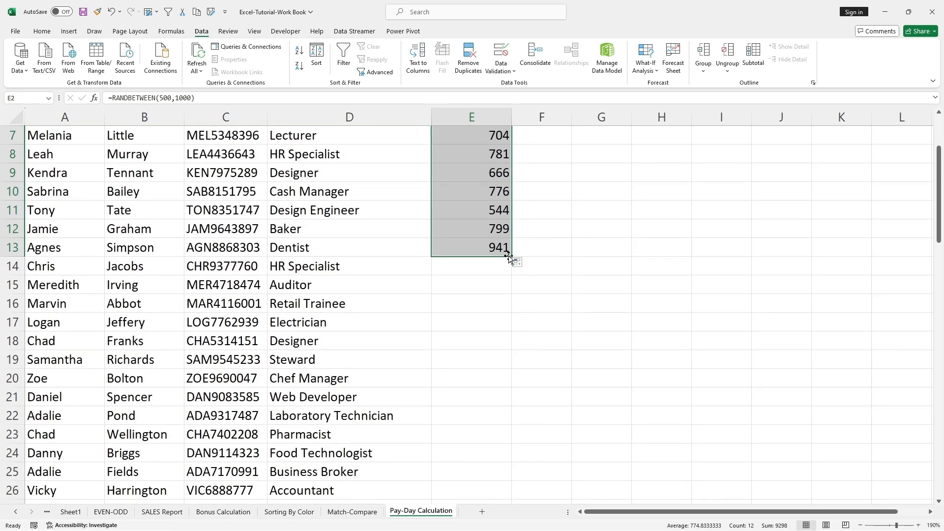
left_click_drag(512, 258, 501, 464)
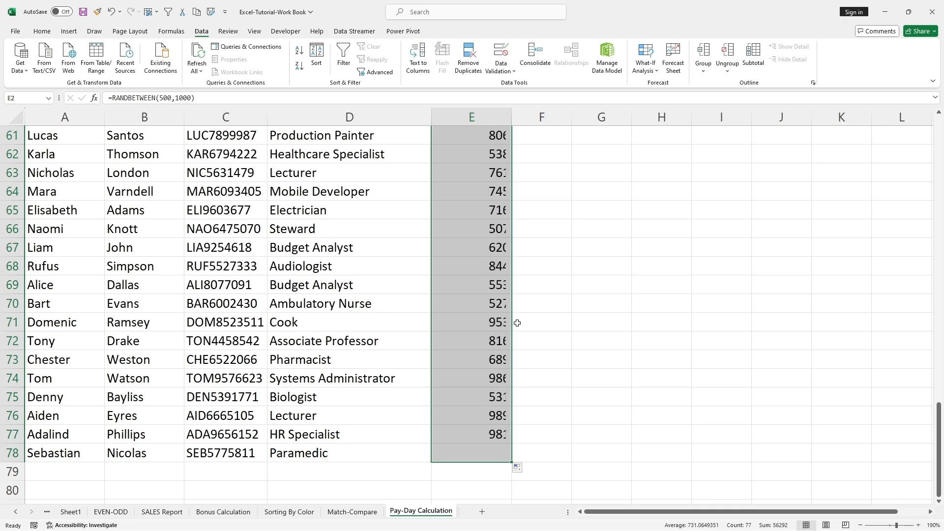
Step: Apply the Accounting number format to the random pay amounts in E2:E78
scroll(534, 300, "up", 20)
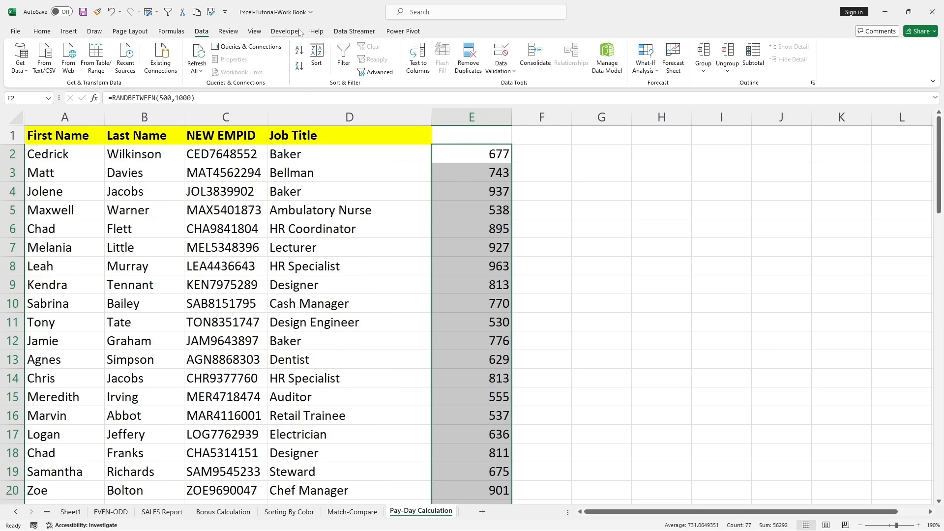
left_click(41, 31)
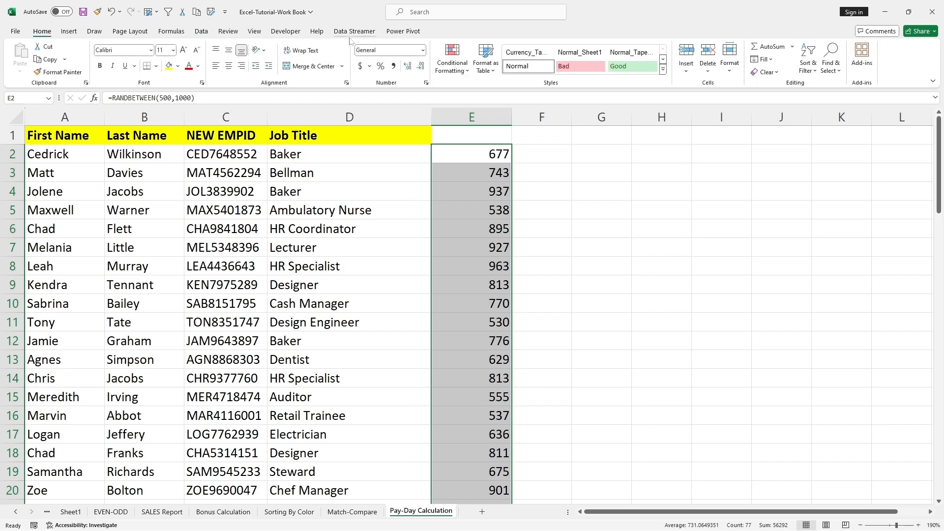
left_click(423, 50)
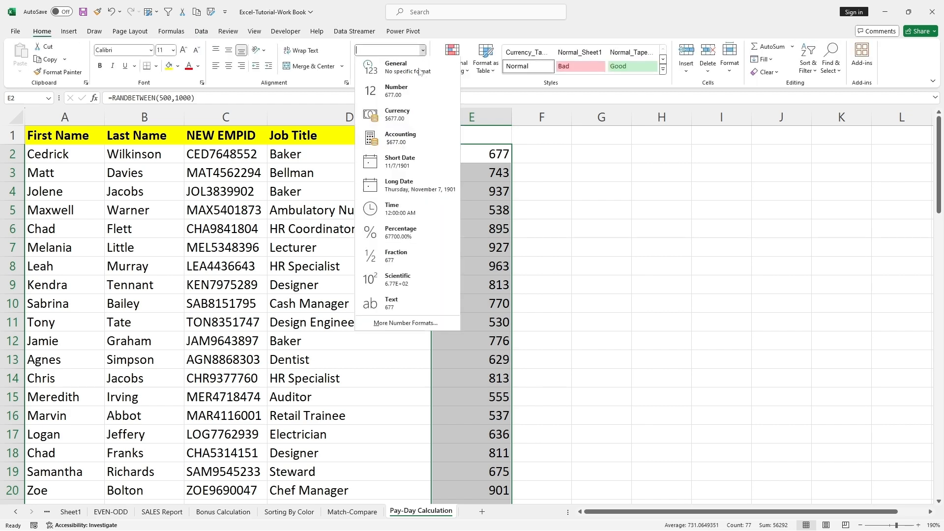
left_click(409, 144)
left_click(532, 195)
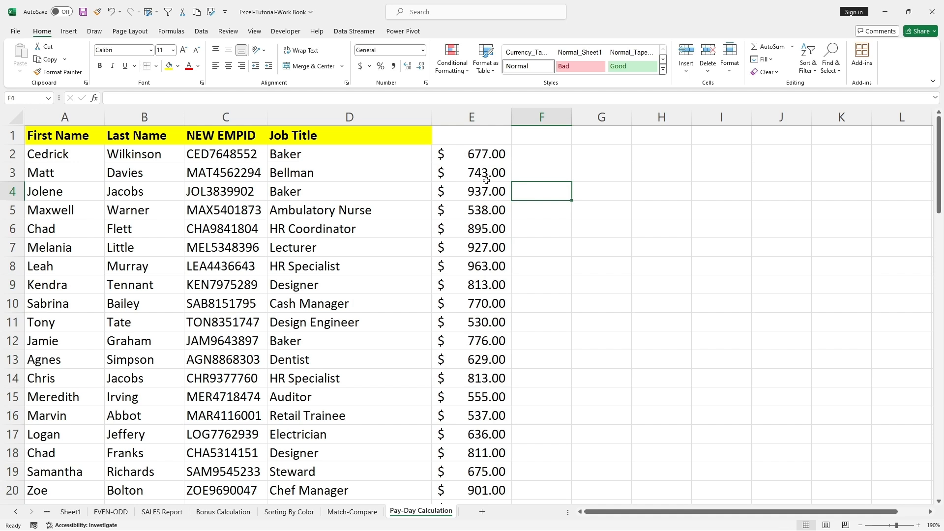
Step: Enter the header "$ Per Week" in cell E1 above the pay amounts
left_click(468, 135)
double_click(468, 135)
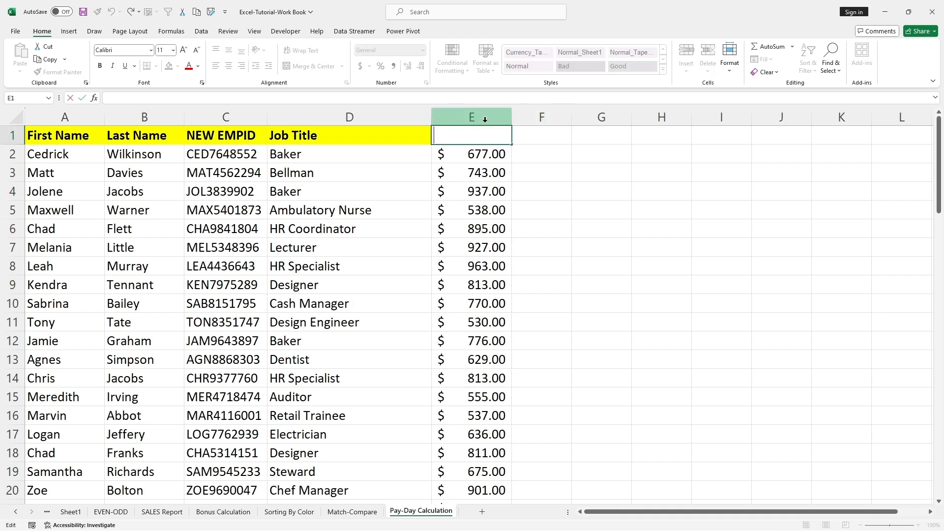
type("$ Per Week")
left_click(584, 199)
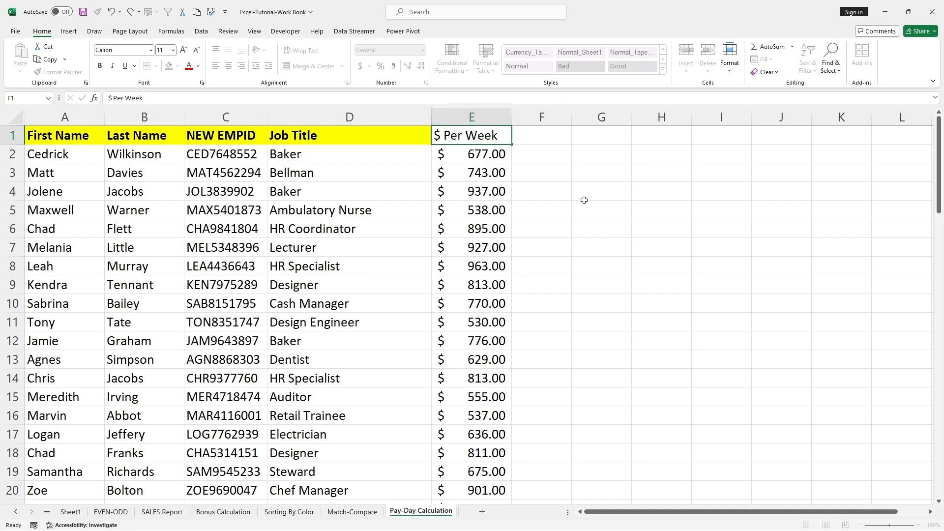
Step: Replace the random-number formulas in E2:E78 with static values by copying and pasting them as values in place
left_click(497, 157)
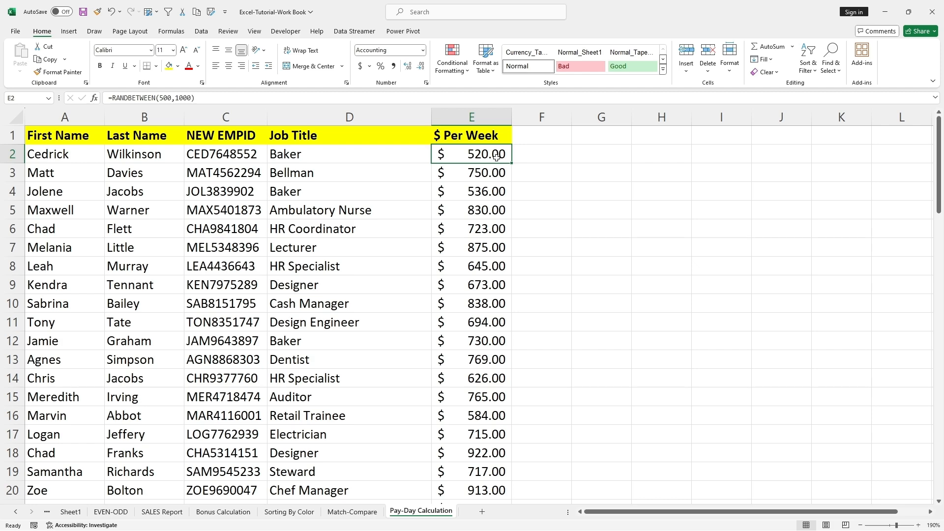
key("ctrl+shift+Down")
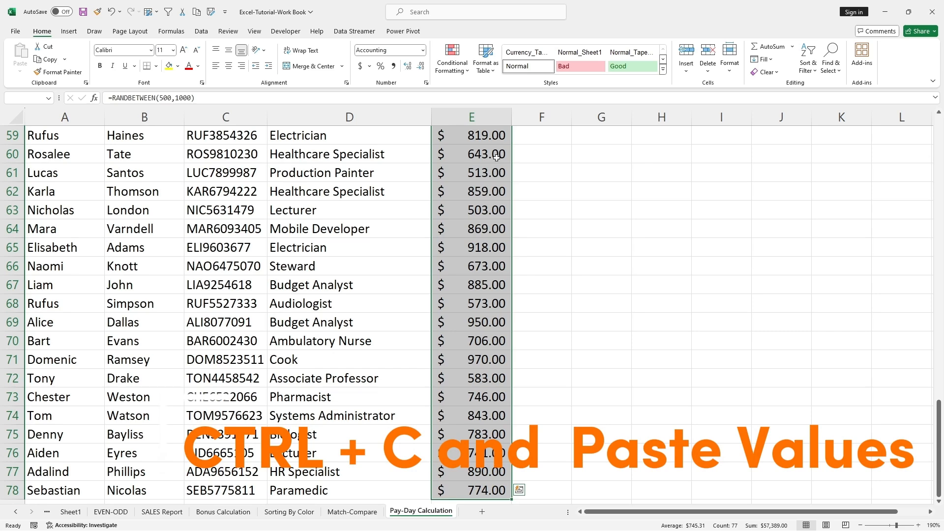
key("ctrl+c")
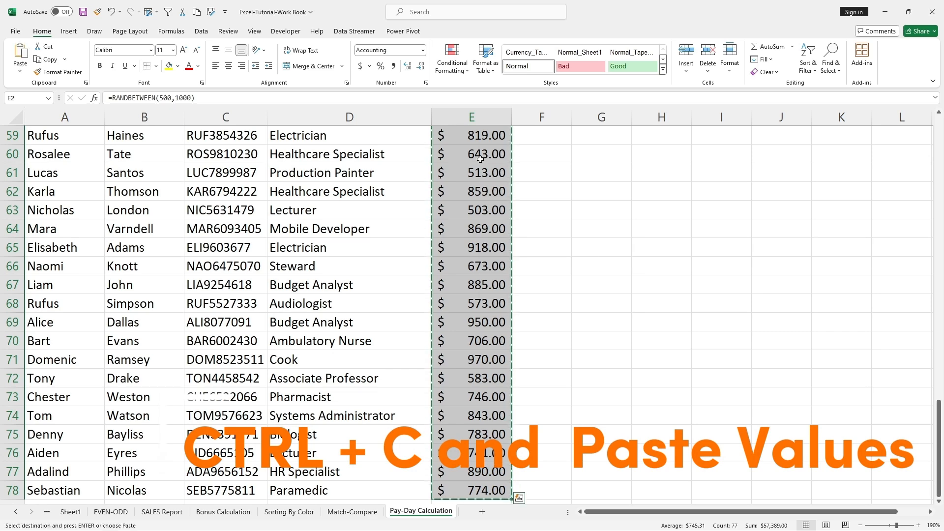
right_click(481, 158)
left_click(520, 226)
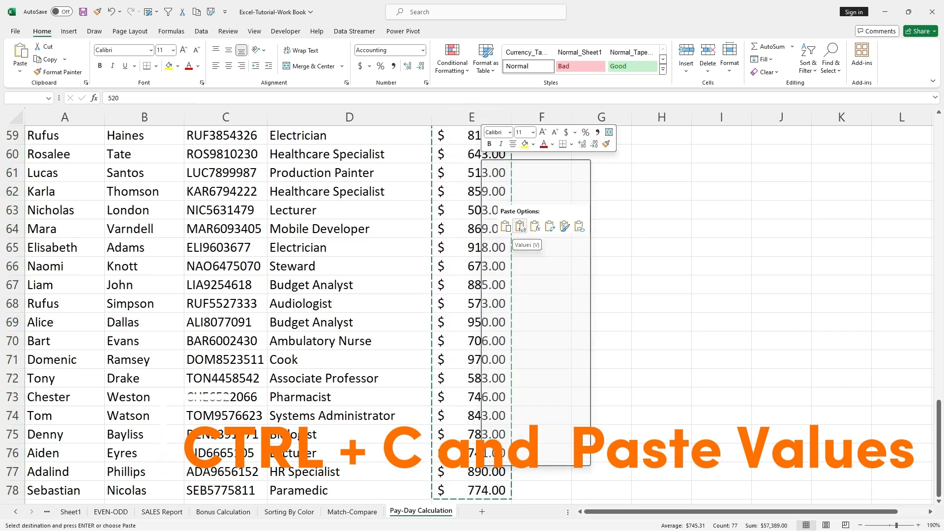
scroll(531, 210, "up", 19)
left_click(522, 197)
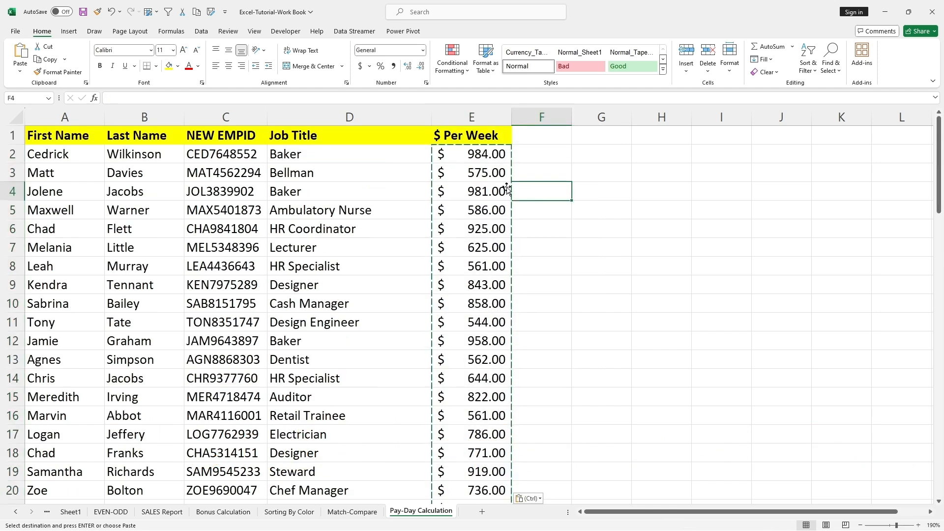
left_click(482, 155)
key("Escape")
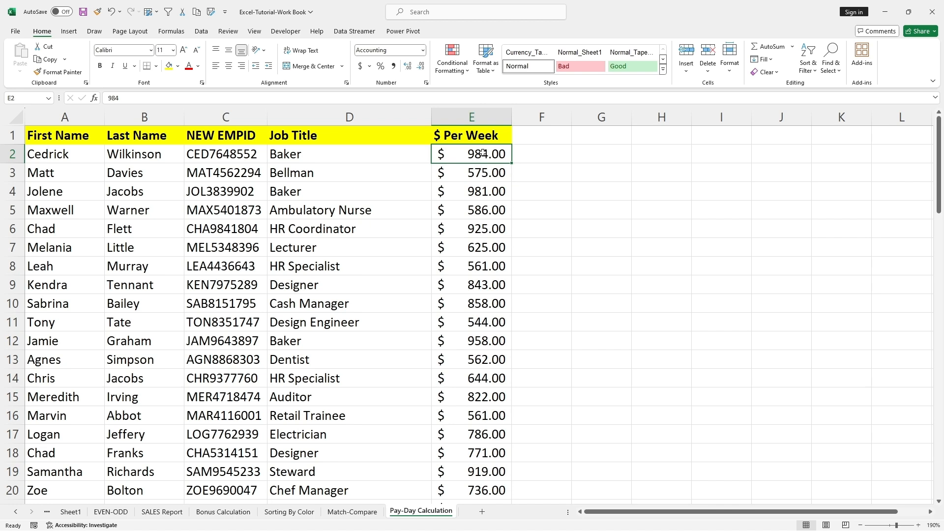
left_click(470, 117)
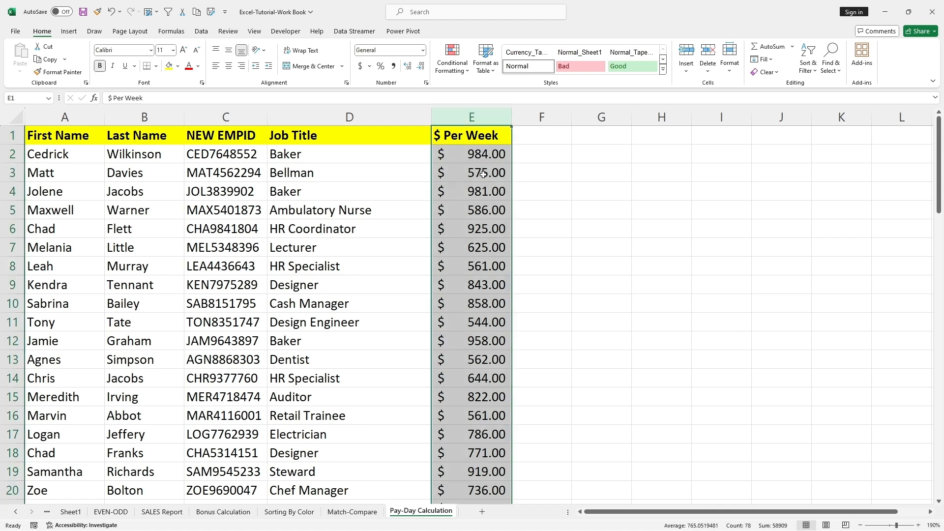
left_click(473, 160)
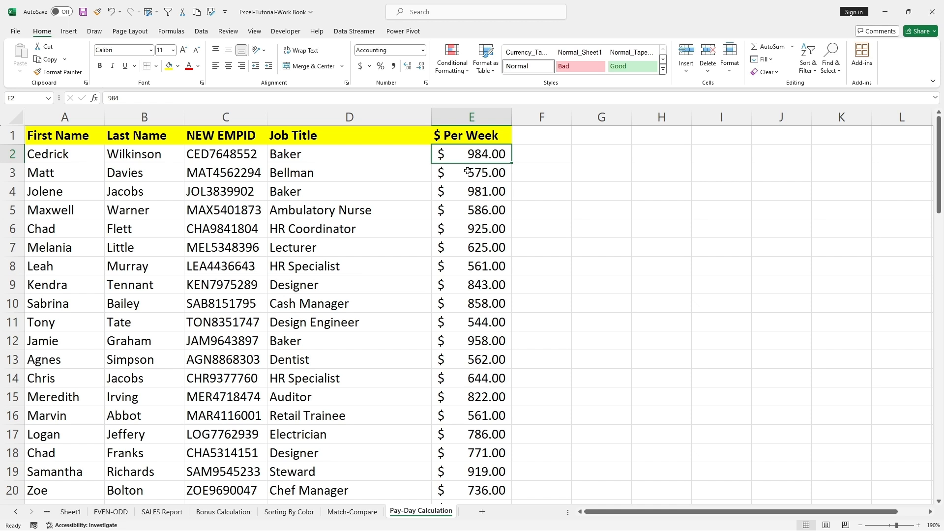
Step: Copy the "$ Per Week" header to F1, reword it as "$ Per Hour" and autofit column F
left_click(532, 136)
key("Left")
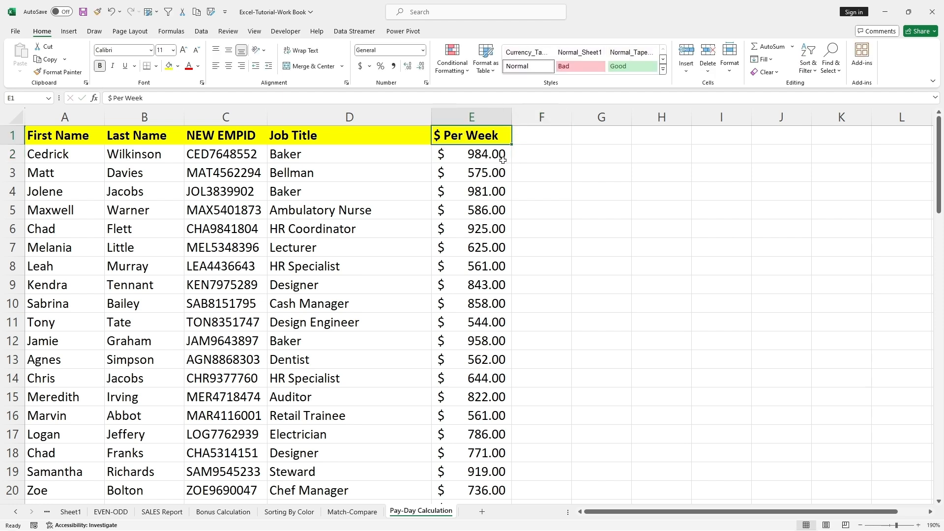
key("ctrl+c")
left_click(555, 135)
key("ctrl+v")
double_click(558, 135)
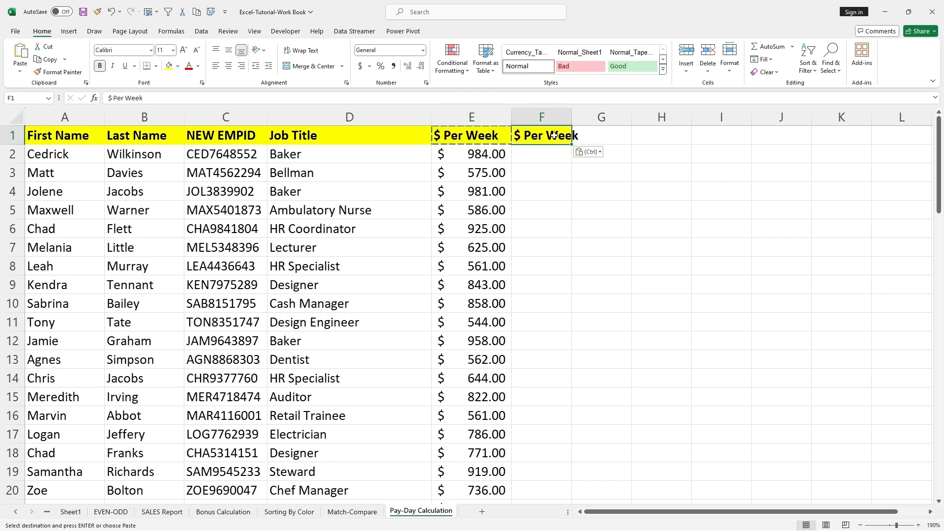
double_click(558, 135)
key("BackSpace")
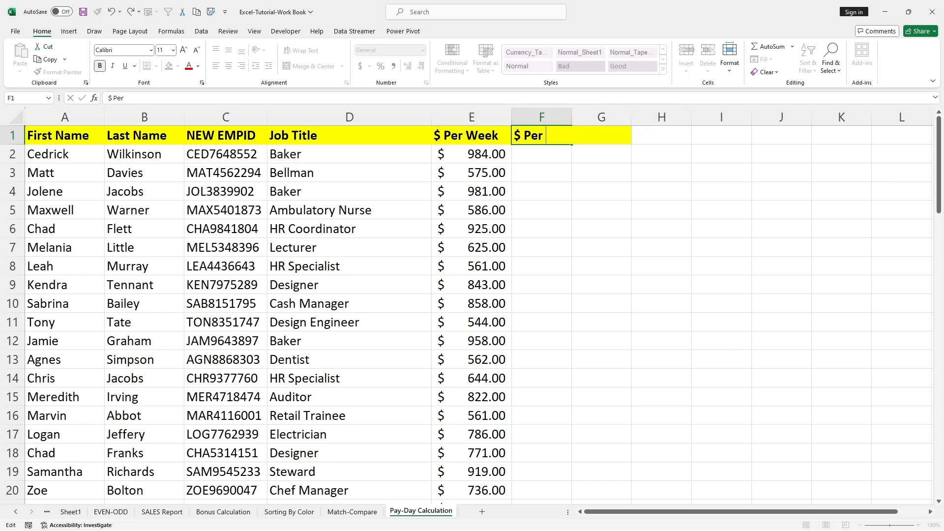
type("Hour")
double_click(572, 118)
Step: Widen column F and extend its header in F1 to "$ Per Hour 45/5"
left_click(472, 117)
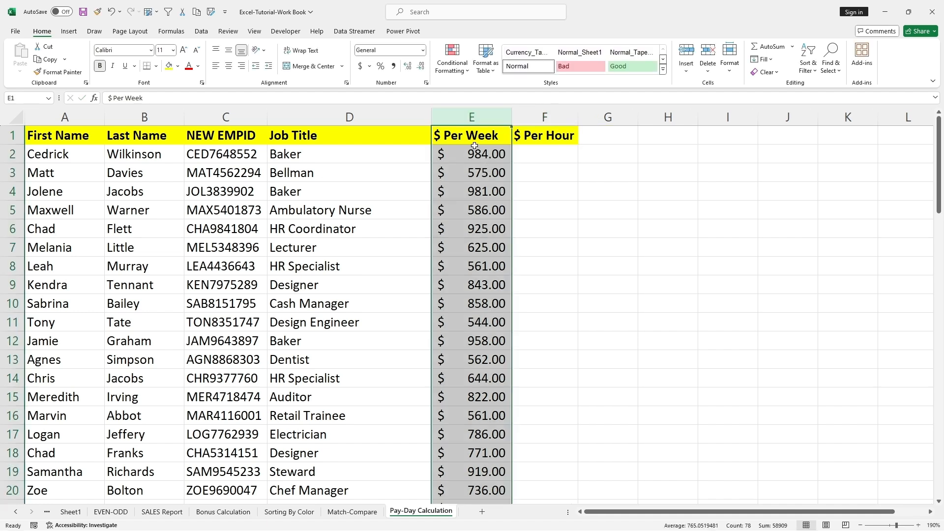
left_click(545, 138)
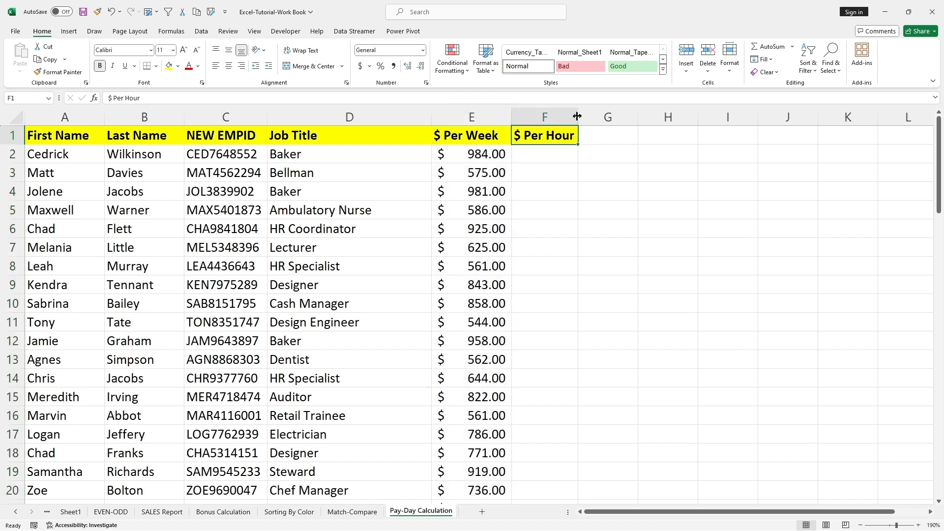
left_click_drag(577, 117, 637, 117)
double_click(594, 132)
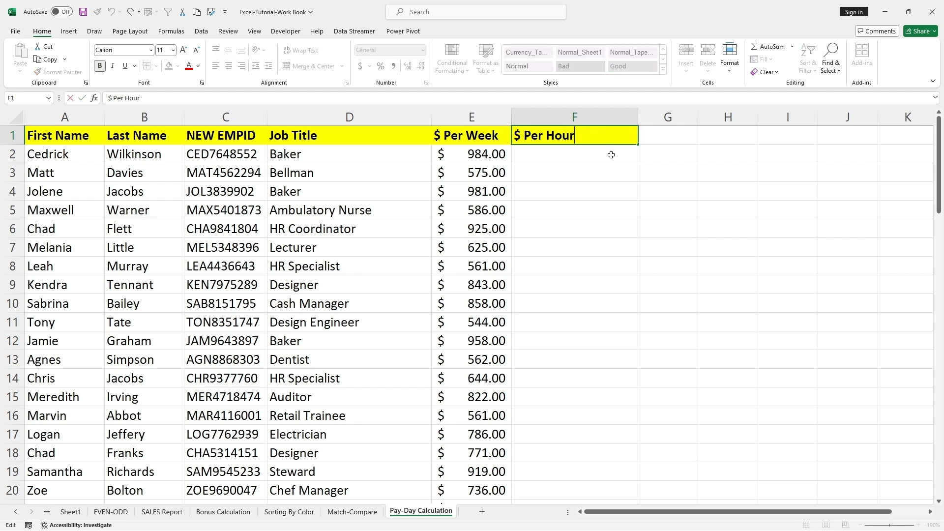
type("45/5")
left_click(579, 192)
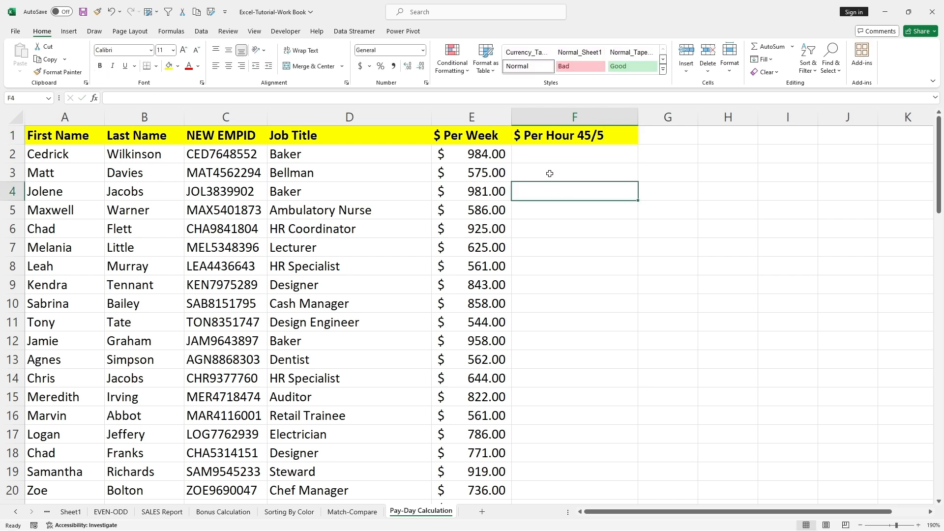
double_click(551, 154)
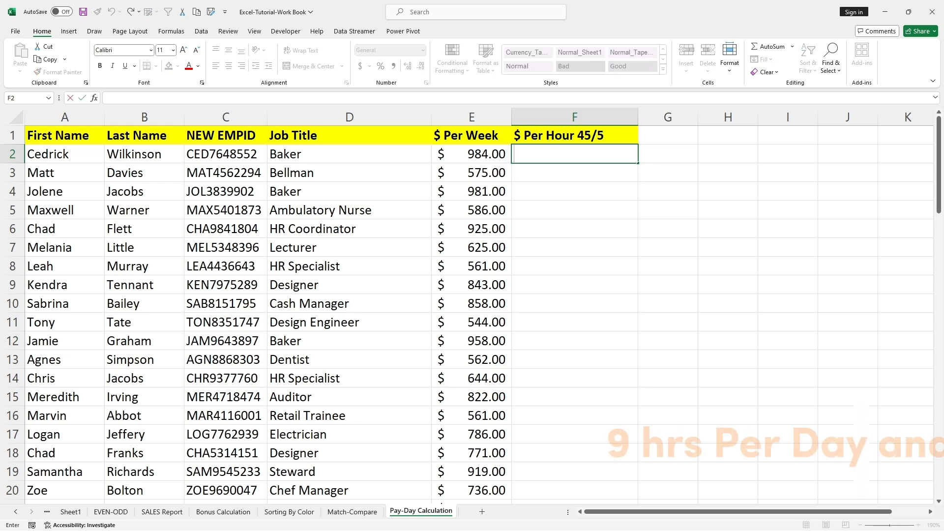
left_click(478, 156)
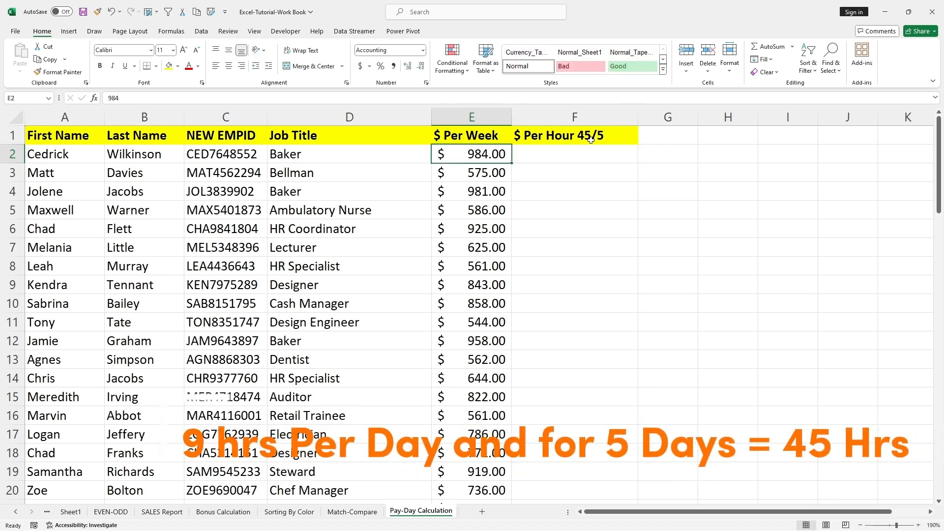
Step: Enter the formula =E2/45 in F2 to calculate the first employee's hourly pay
double_click(561, 154)
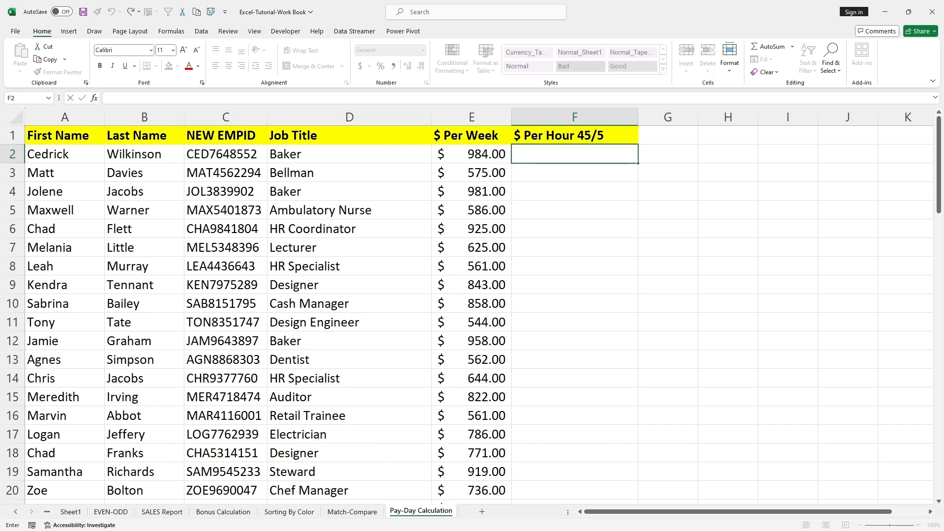
type("=")
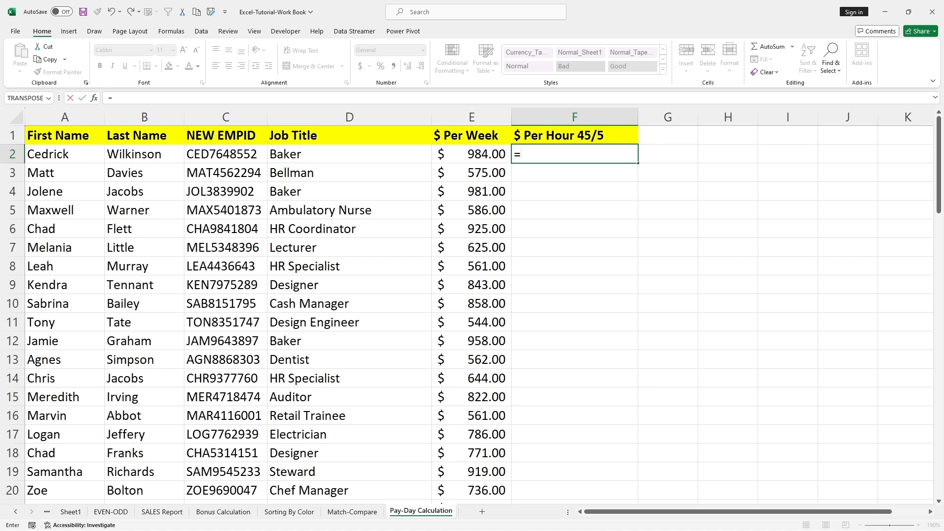
left_click(489, 153)
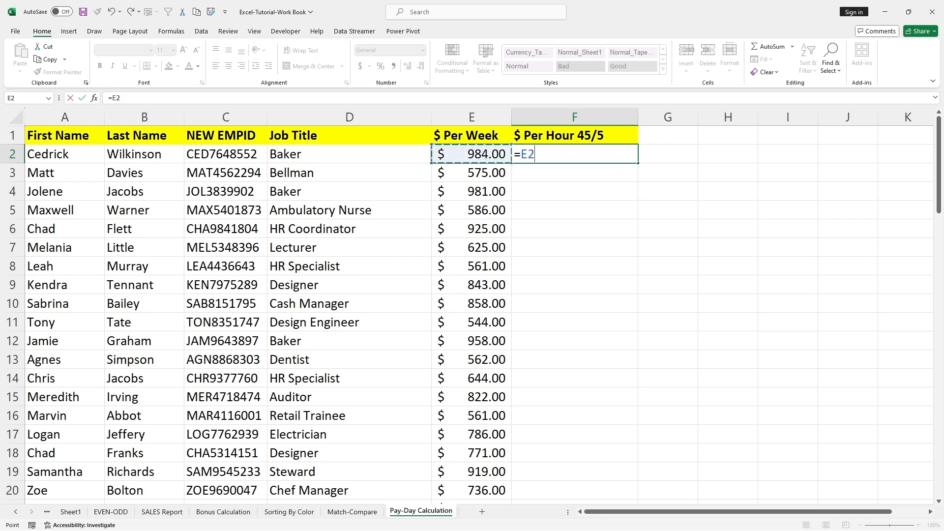
type("/45")
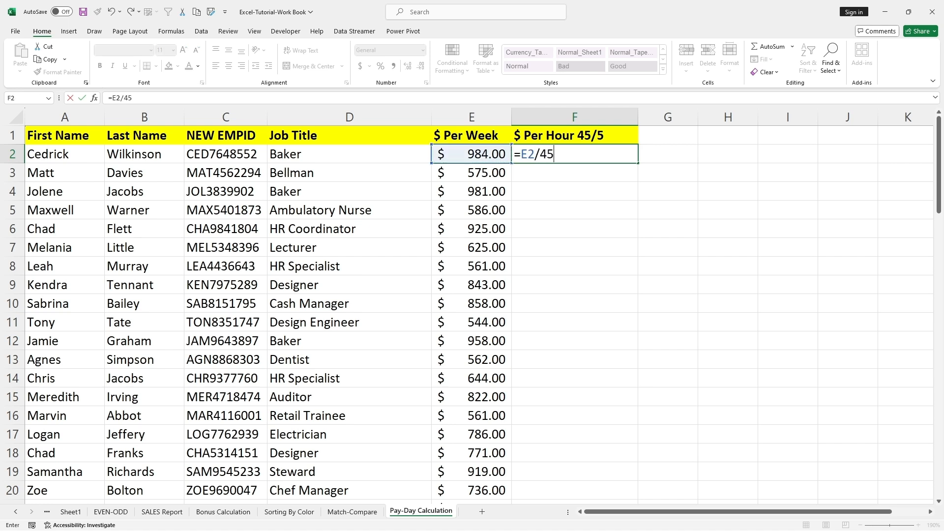
key("Return")
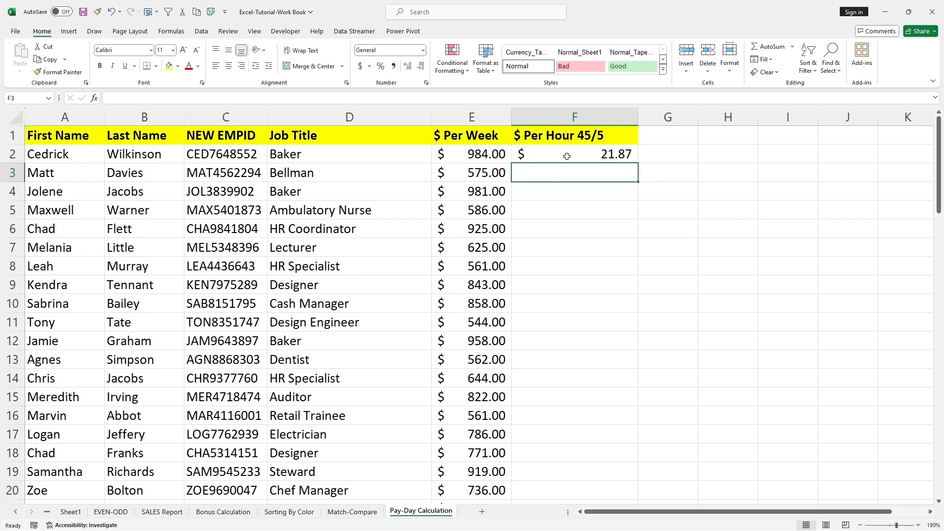
Step: Autofit column F and fill the hourly pay formula from F2 down through F78
left_click(566, 156)
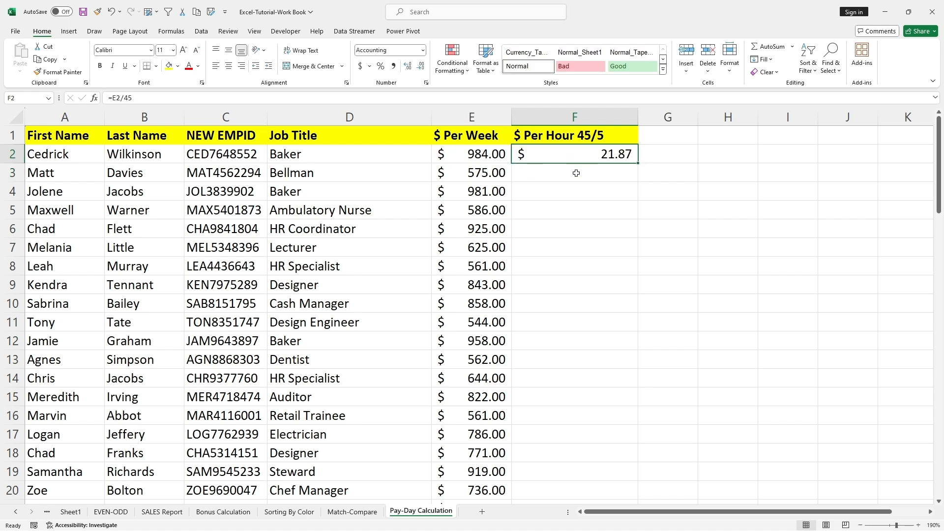
double_click(637, 116)
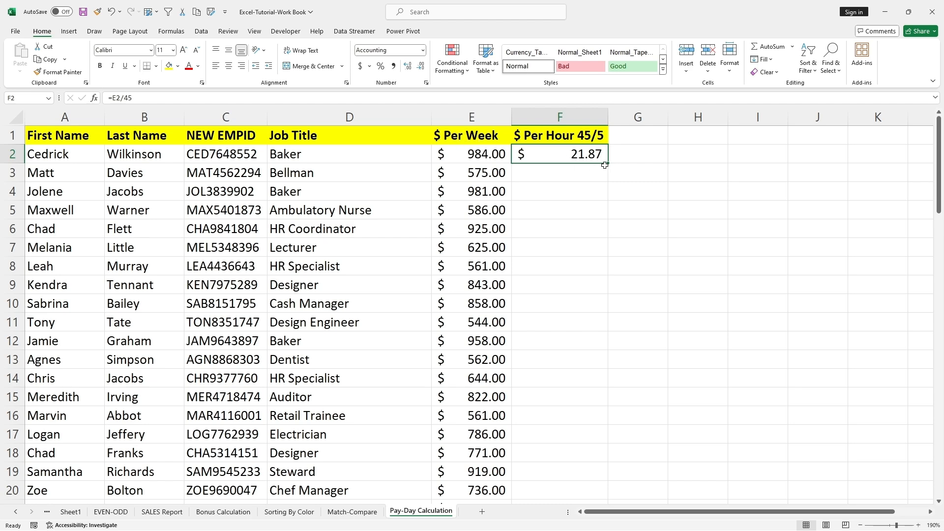
left_click_drag(607, 164, 588, 471)
scroll(587, 322, "up", 14)
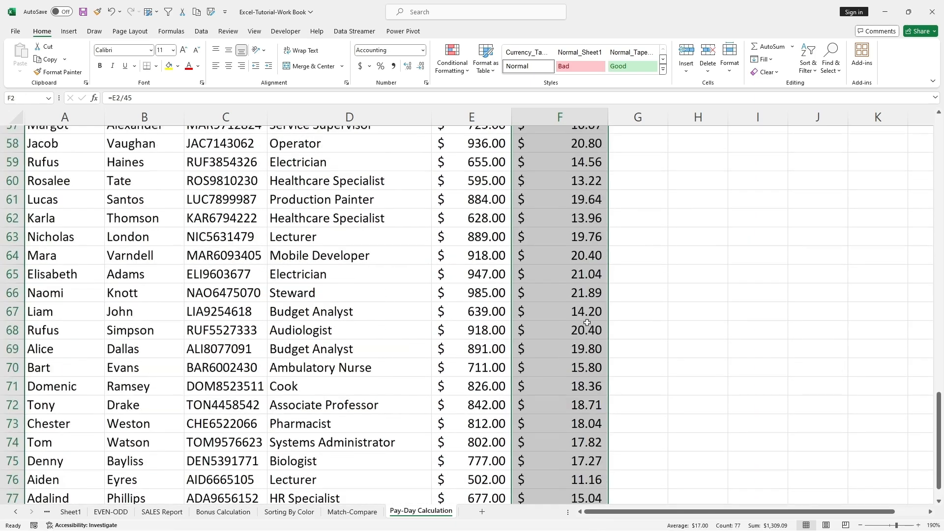
scroll(587, 322, "up", 6)
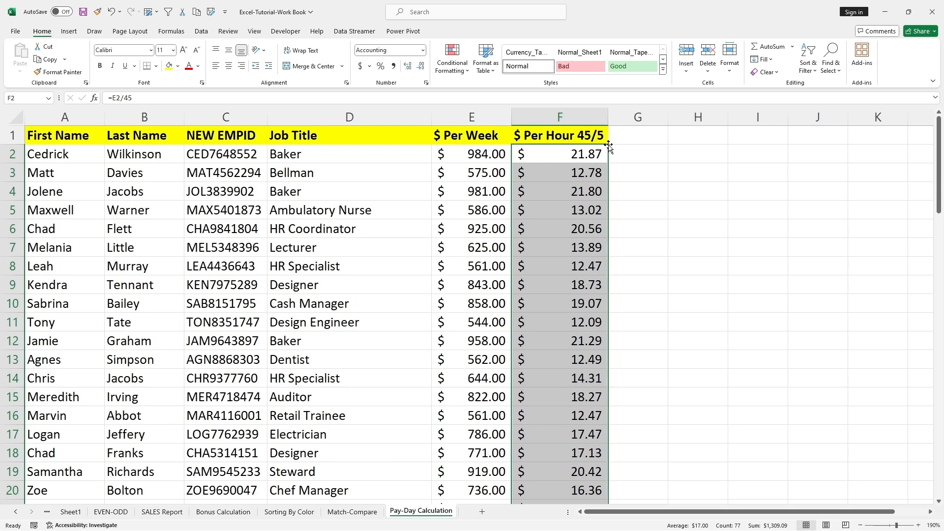
Step: Enter the header "Weeks Employee Worked" in G1 and autofit column G to it
left_click(634, 138)
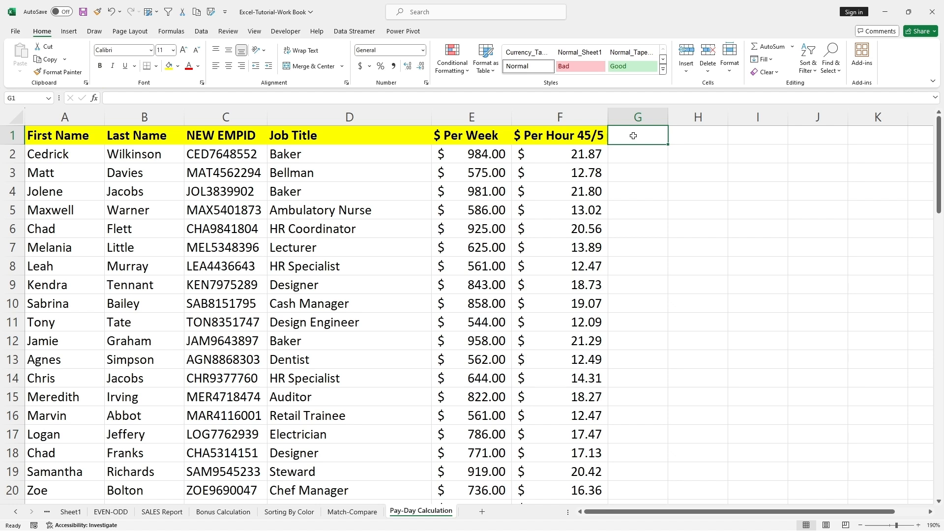
double_click(633, 136)
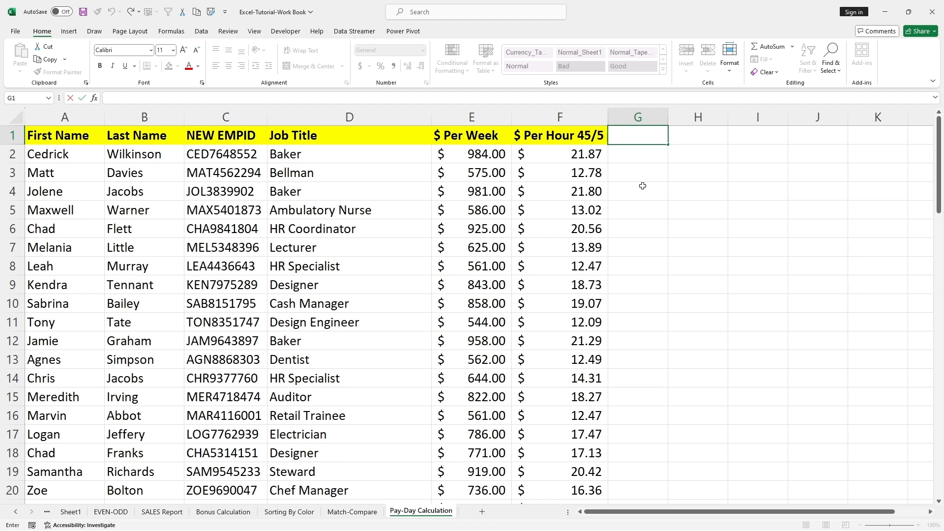
type("Weeks Employ")
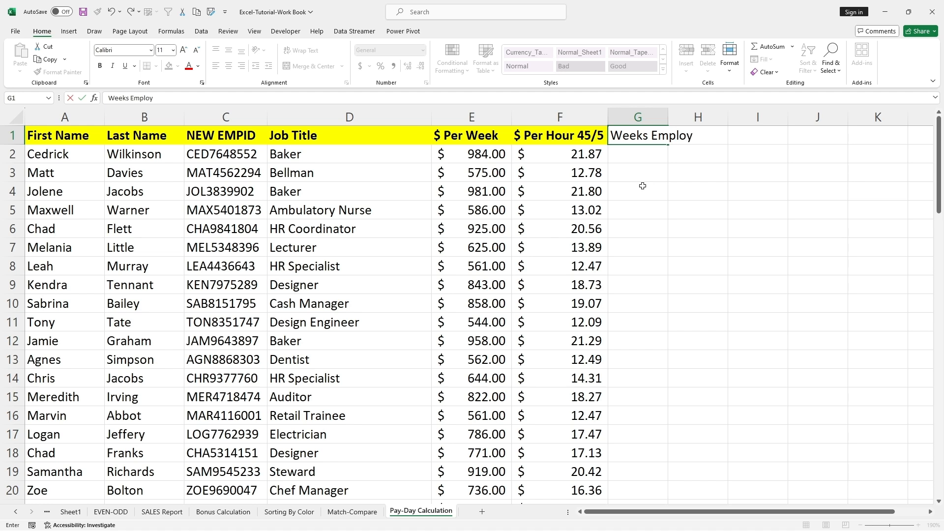
type("ee Worked")
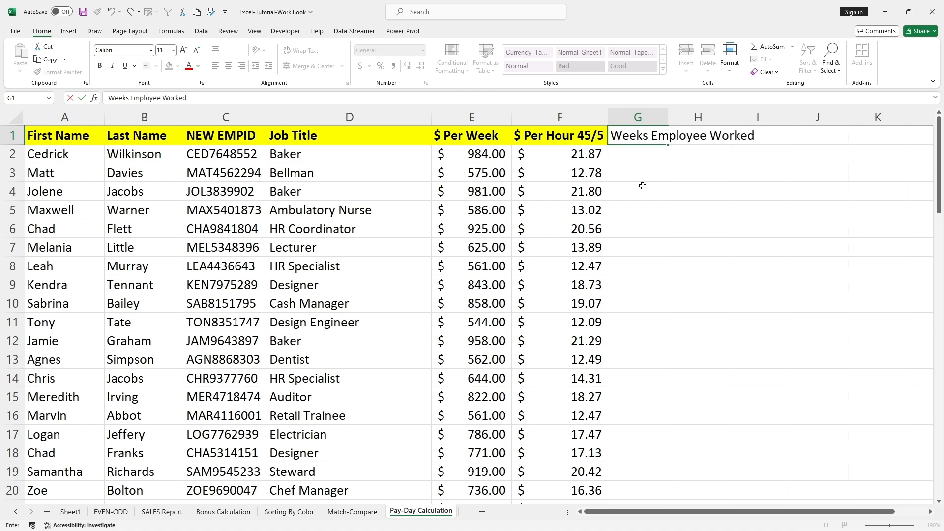
left_click(643, 186)
double_click(668, 117)
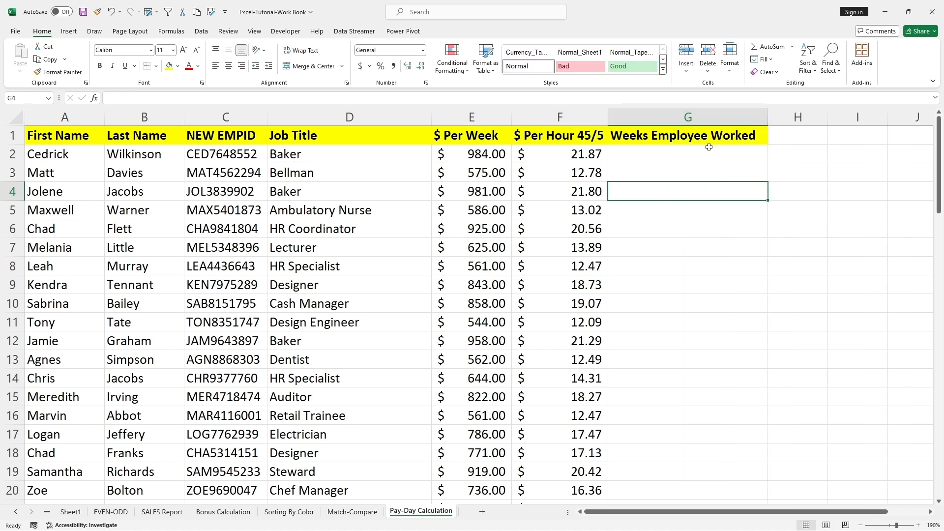
Step: Extend the G1 header to "Weeks Employee Worked July 2024" and autofit the column again
double_click(701, 137)
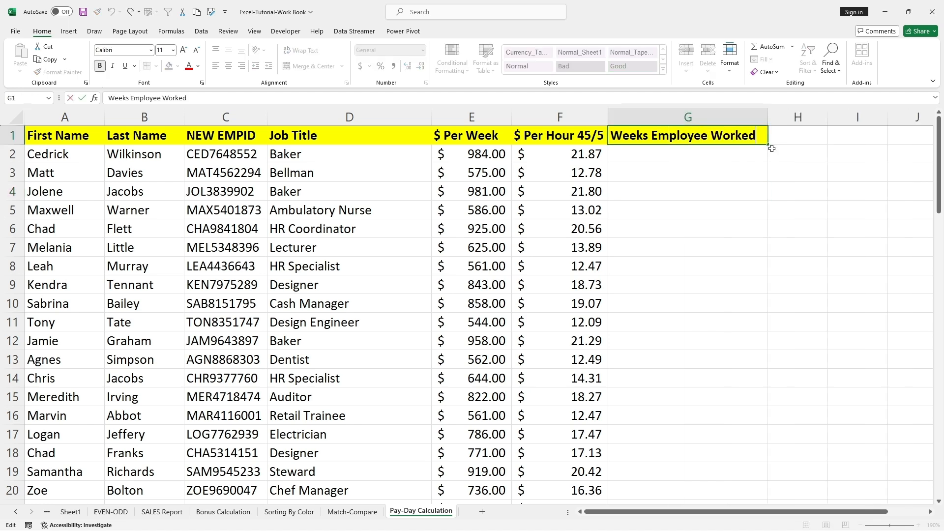
type("Jul")
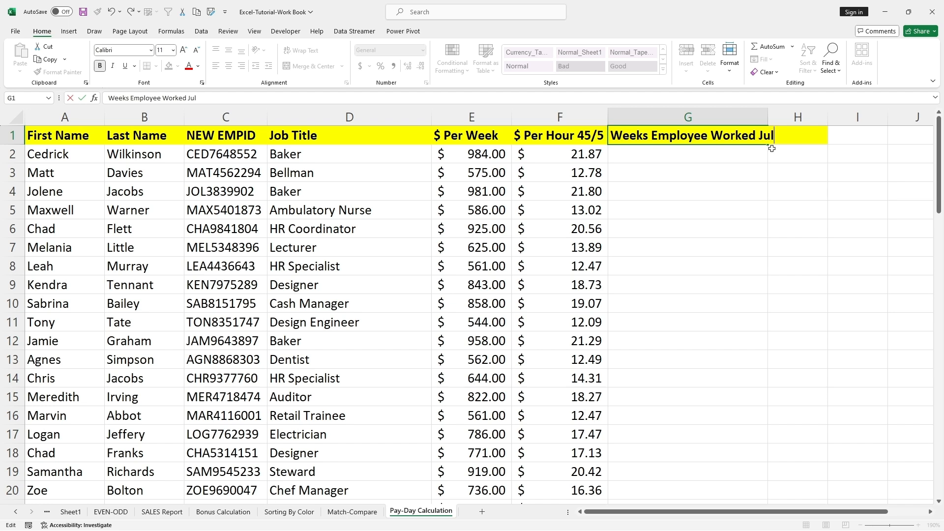
type("y 2024")
left_click(763, 189)
double_click(768, 117)
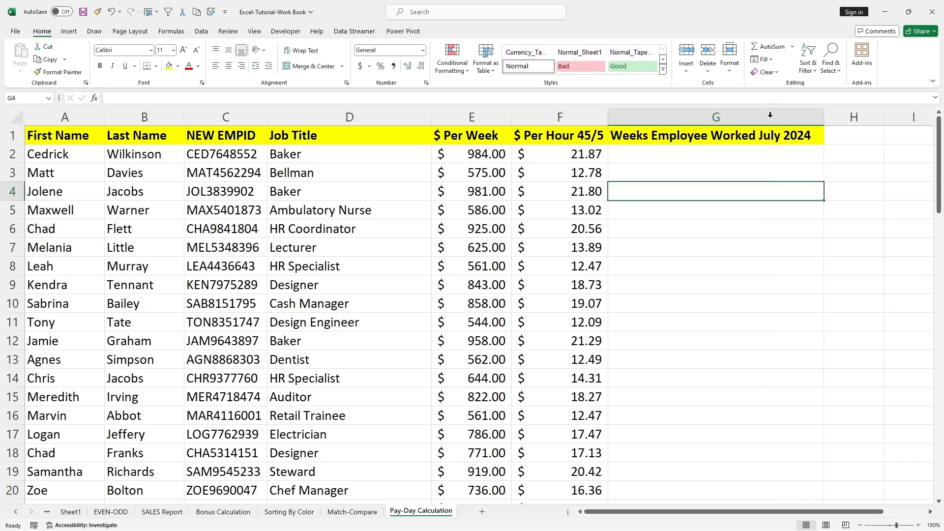
Step: Enter 5 as the weeks worked in G2 and fill it down through G78
left_click(685, 151)
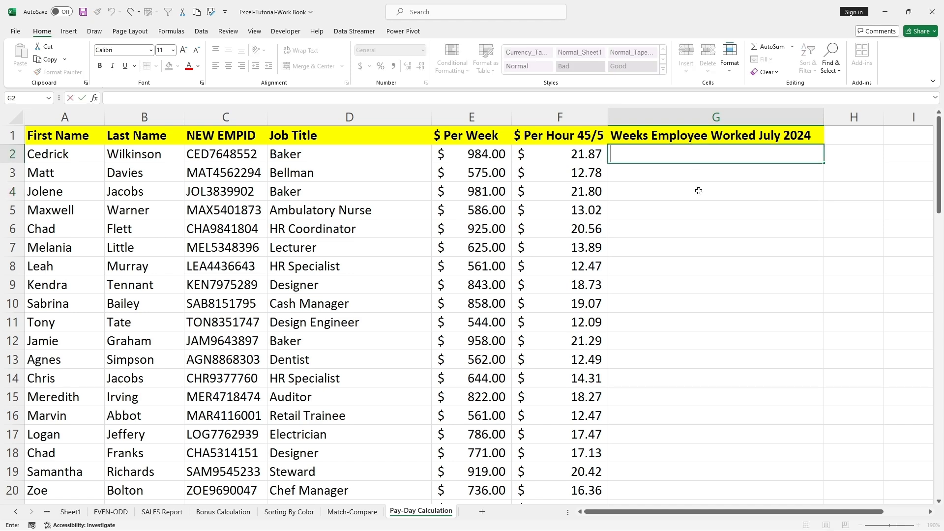
type("5")
left_click(693, 205)
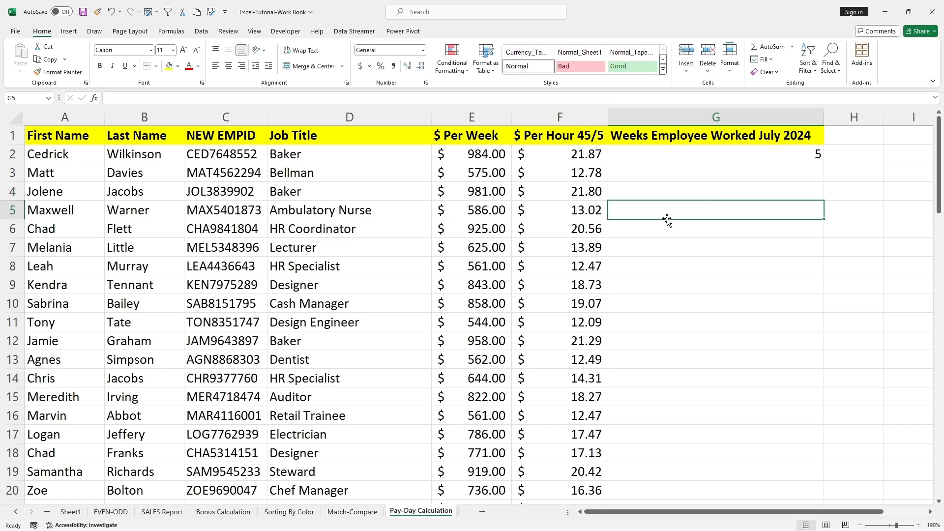
left_click(785, 153)
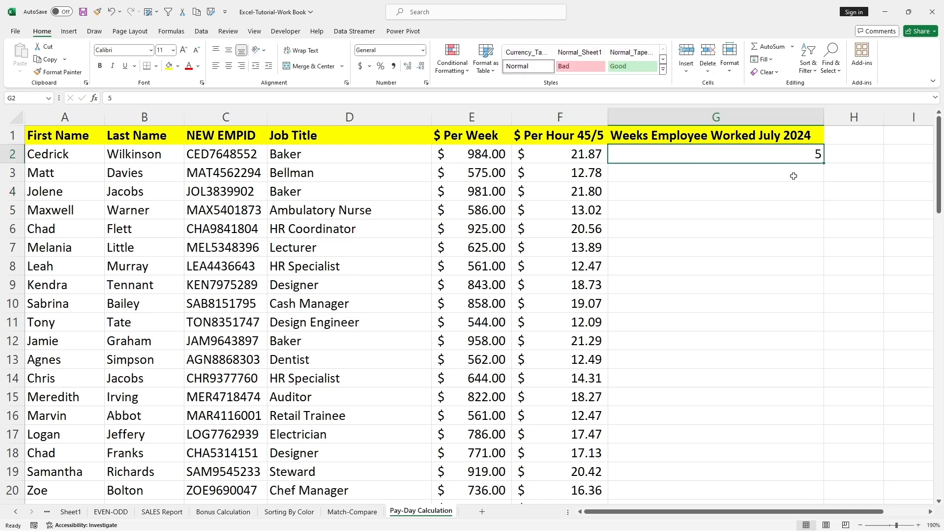
double_click(824, 163)
scroll(738, 248, "down", 14)
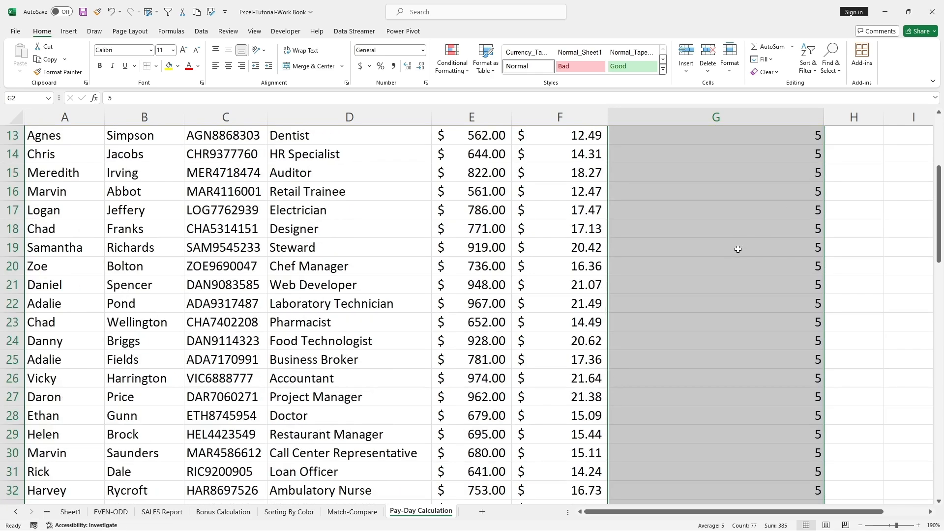
scroll(738, 250, "down", 9)
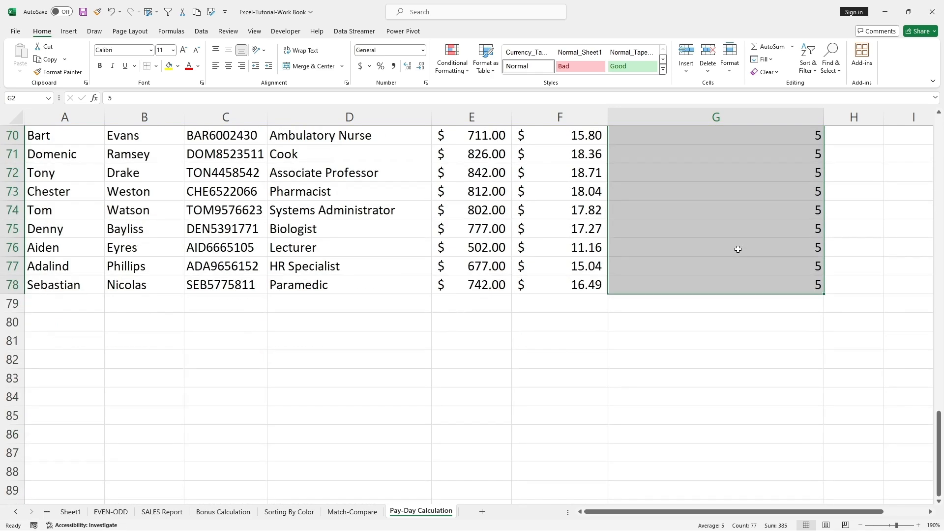
scroll(737, 250, "up", 10)
scroll(738, 249, "up", 13)
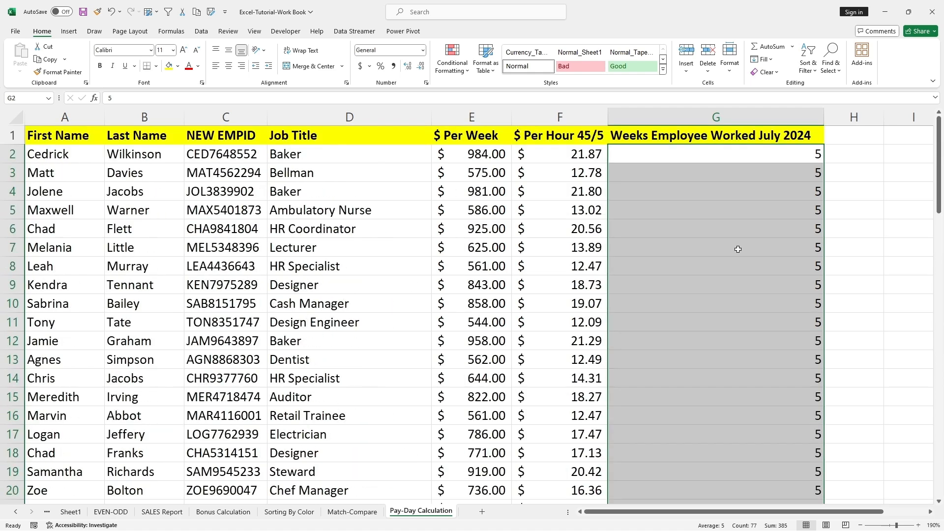
Step: Narrow column G and enter the formula =E2*G2 in H2 to multiply weekly pay by weeks worked
left_click_drag(824, 118, 681, 118)
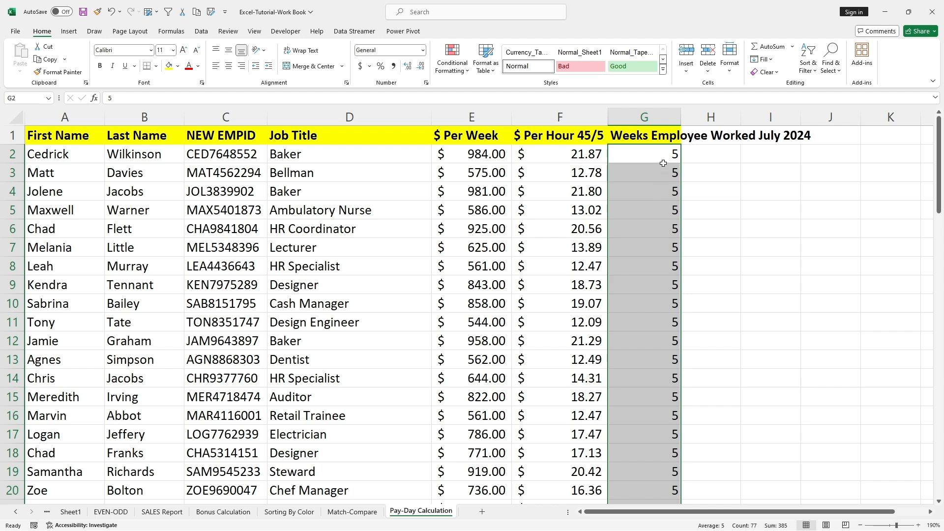
double_click(702, 153)
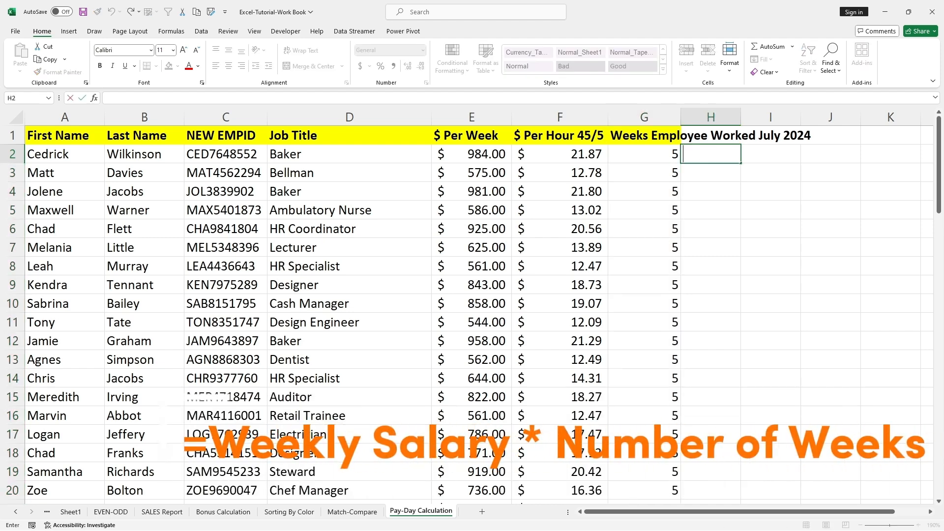
type("=")
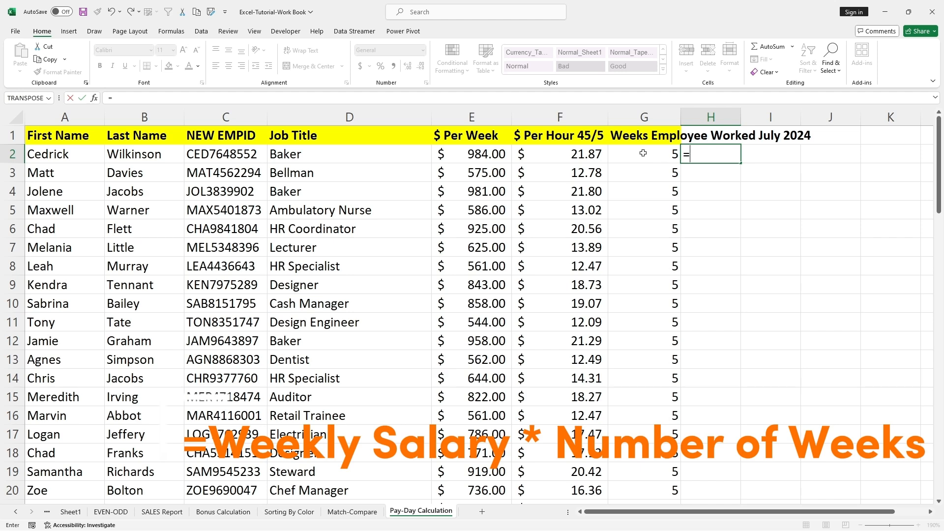
left_click(479, 153)
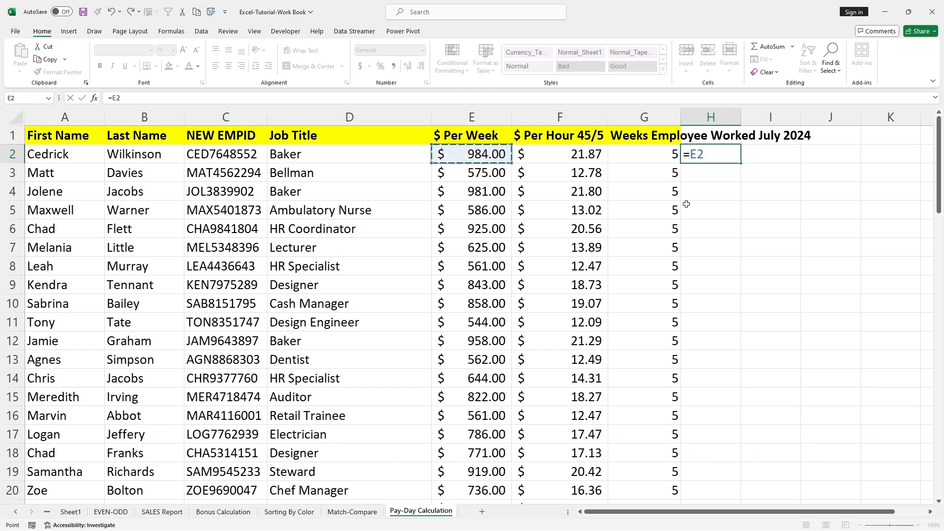
type("*")
left_click(649, 152)
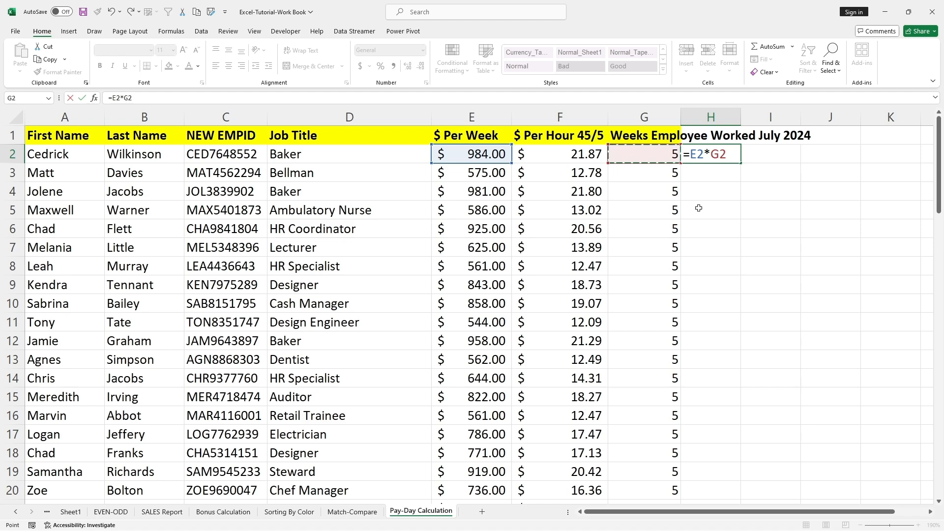
key("ctrl+Return")
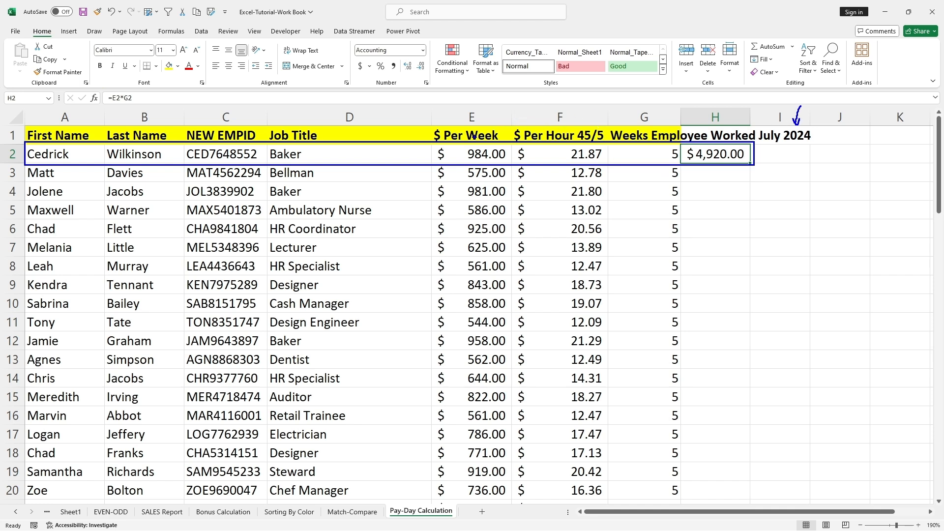
left_click_drag(510, 114, 502, 129)
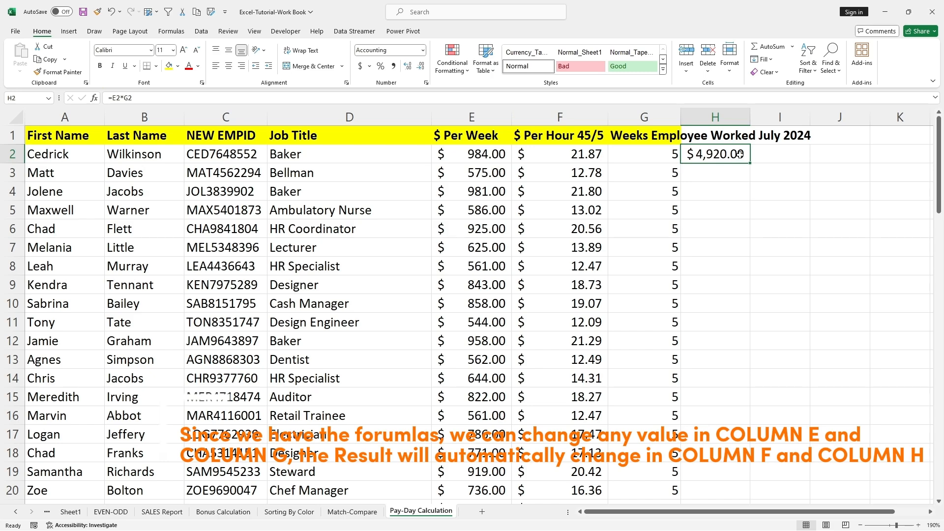
Step: Fill the total pay formula from H2 down through H78
double_click(753, 166)
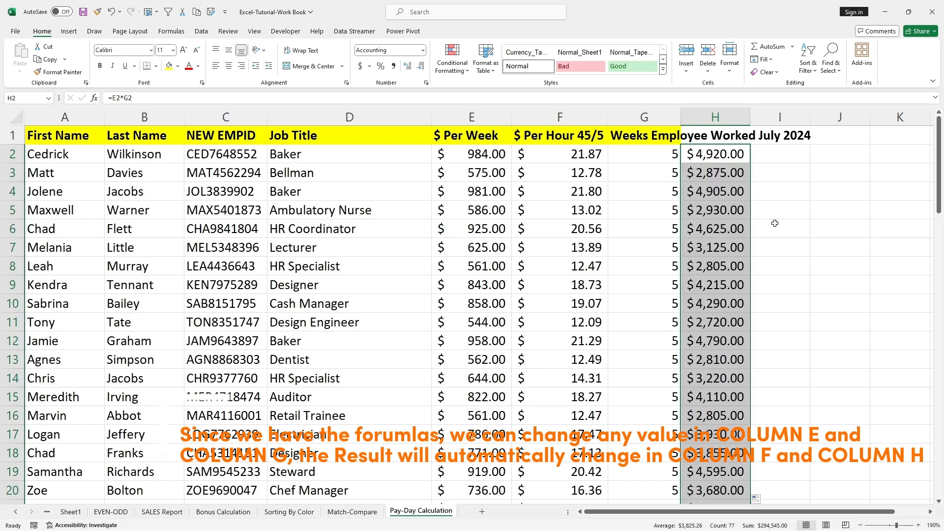
scroll(775, 224, "down", 12)
scroll(775, 223, "down", 10)
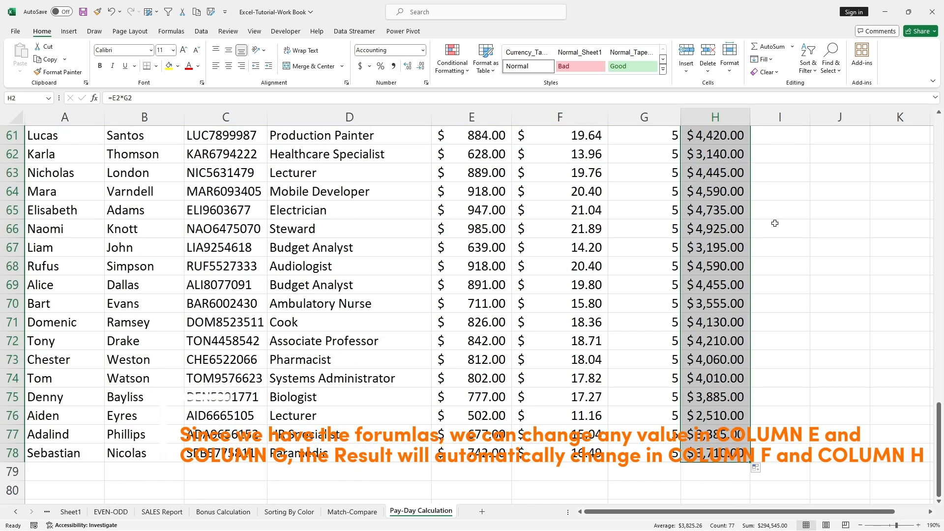
scroll(775, 223, "up", 20)
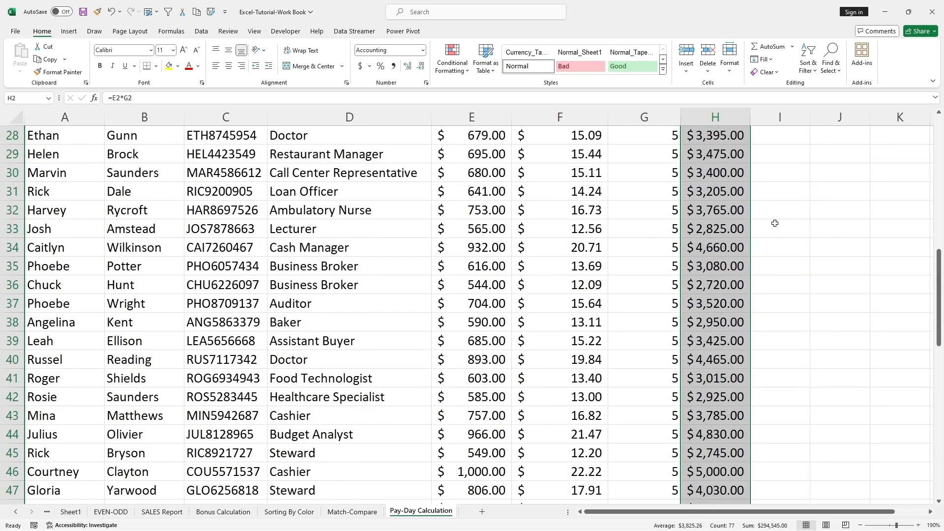
Step: Autofit column G to its header and enter "Total" as the header in H1
left_click(775, 223)
double_click(681, 117)
left_click(839, 137)
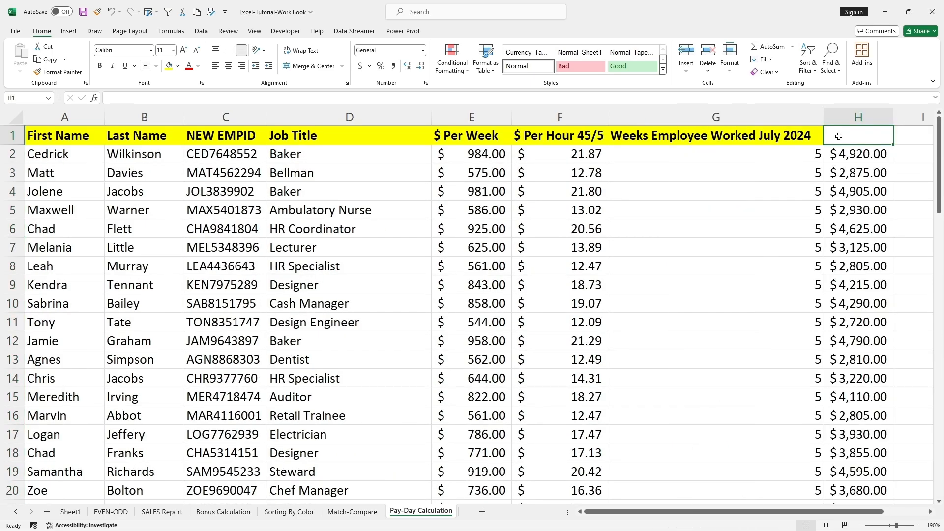
double_click(839, 137)
type("Total")
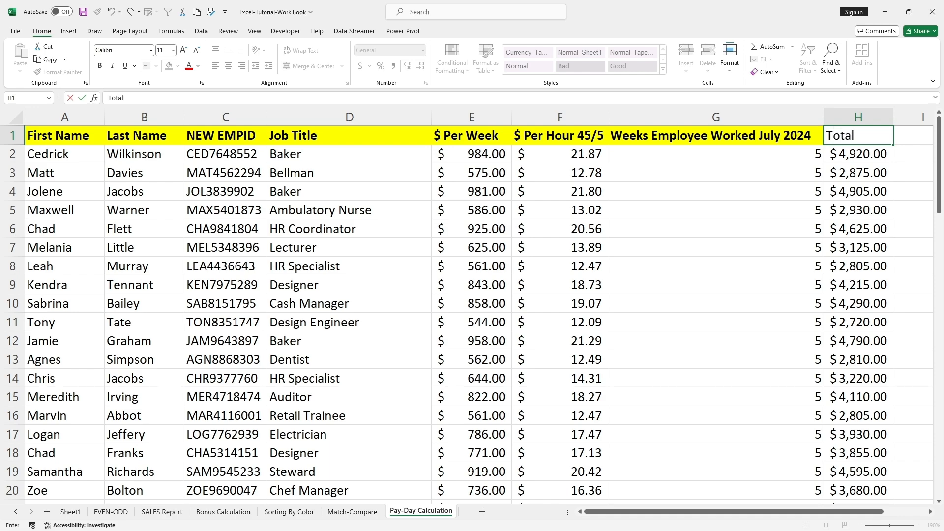
left_click_drag(734, 172, 735, 191)
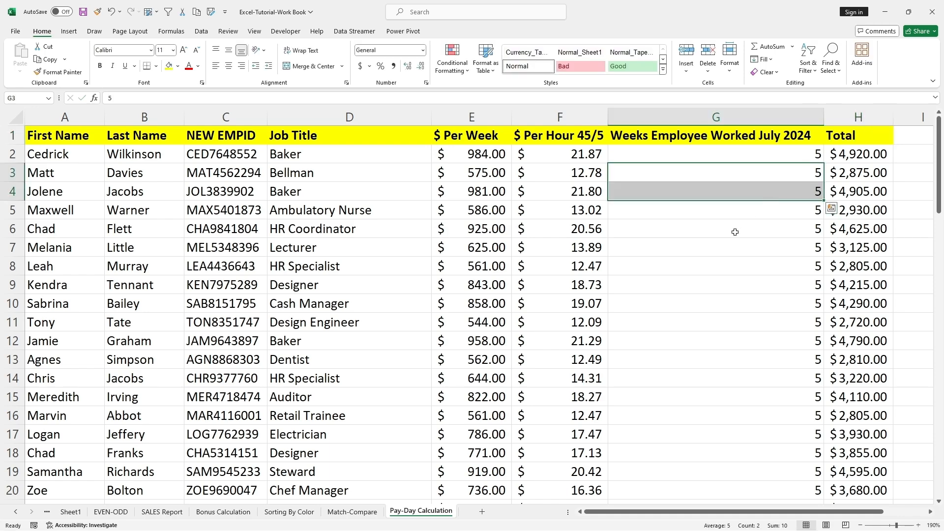
Step: Enter the label "Total" in G79, directly below the last employee row
scroll(734, 234, "down", 20)
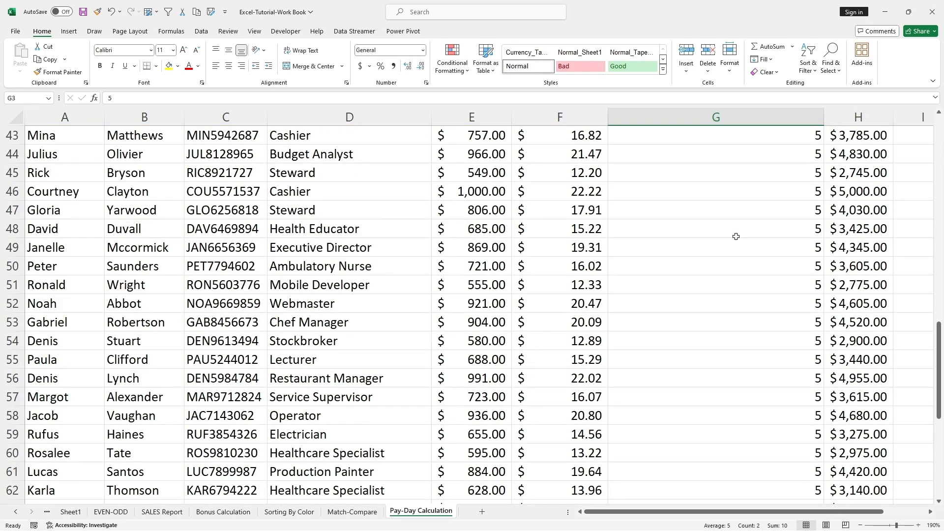
scroll(736, 236, "down", 2)
left_click(848, 304)
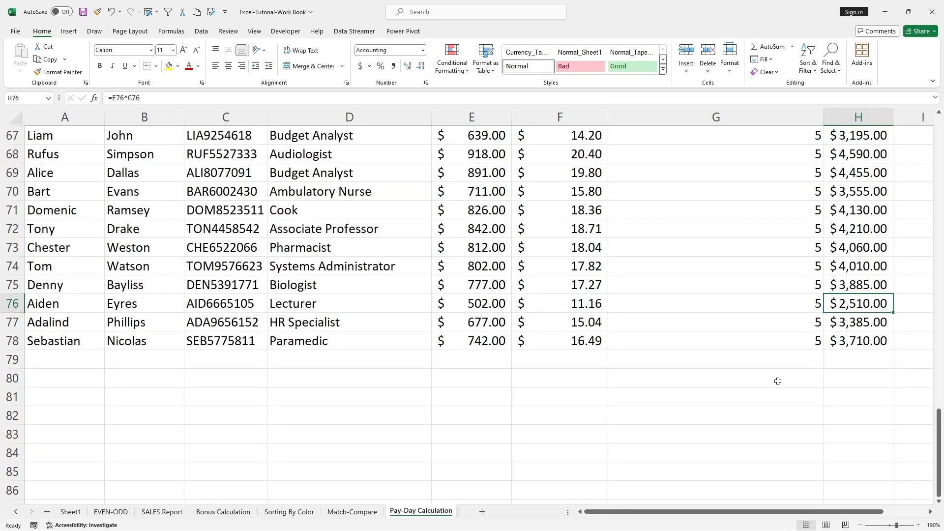
left_click(709, 373)
left_click(689, 360)
type("T")
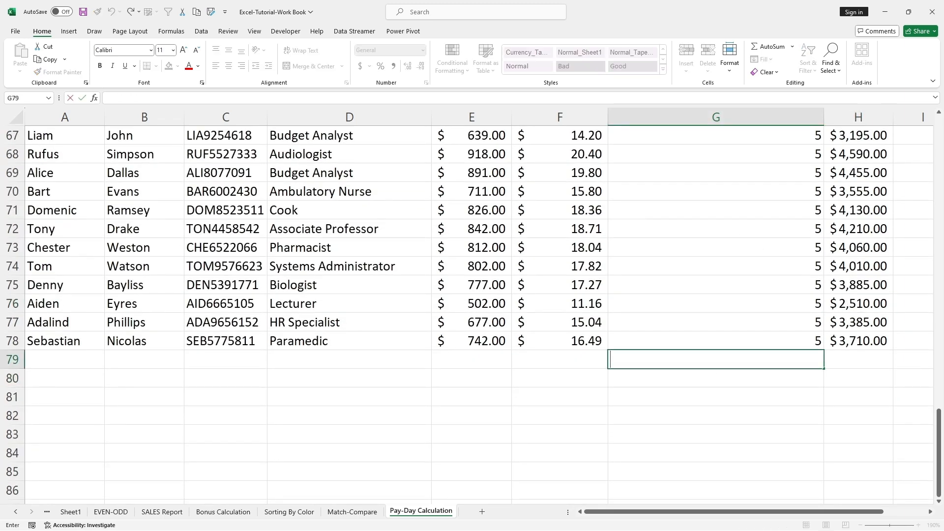
type("otal")
key("Return")
Step: Enter =SUM(H2:H78) in H79 to add up the total pay of all employees
left_click(843, 358)
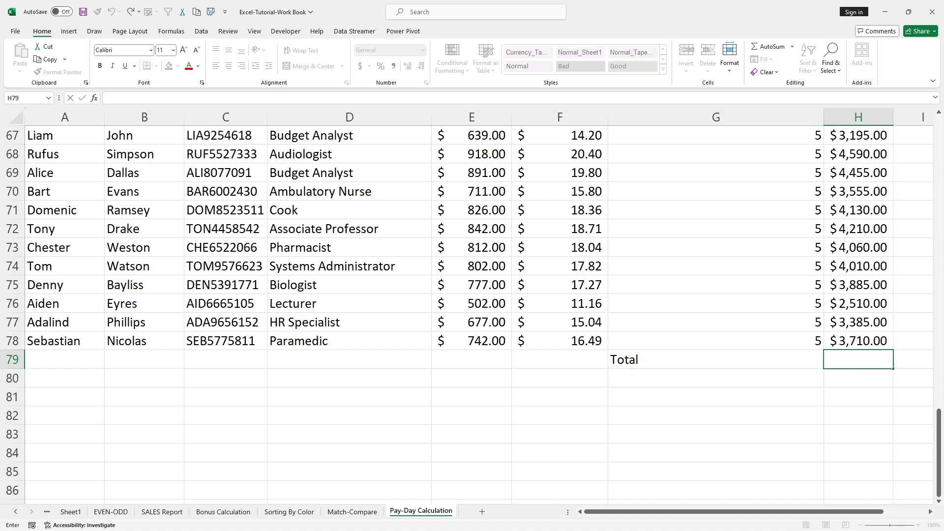
type("=SUM")
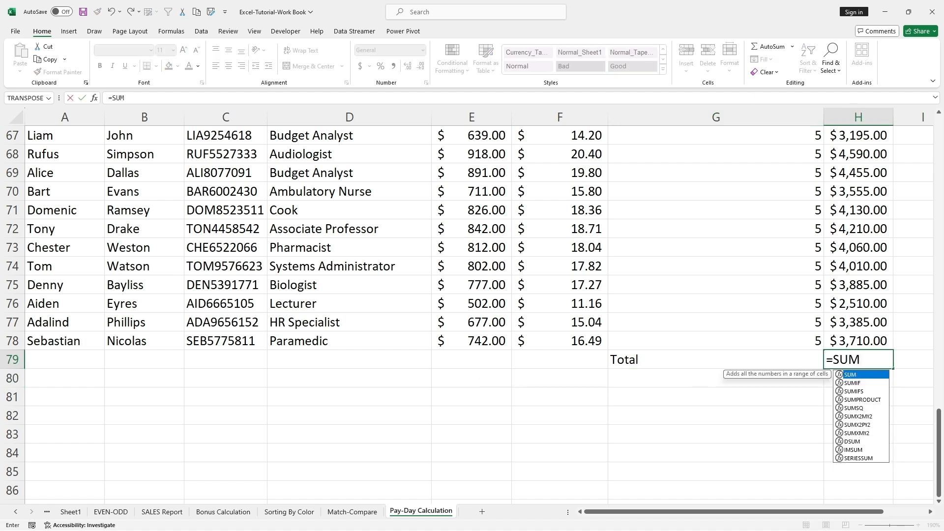
type("*(")
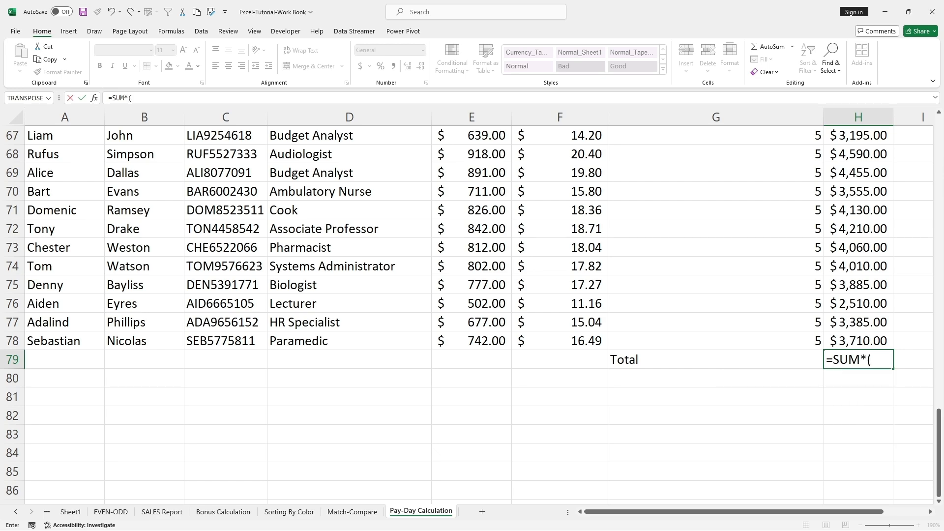
key("BackSpace")
key("BackSpace")
type("(")
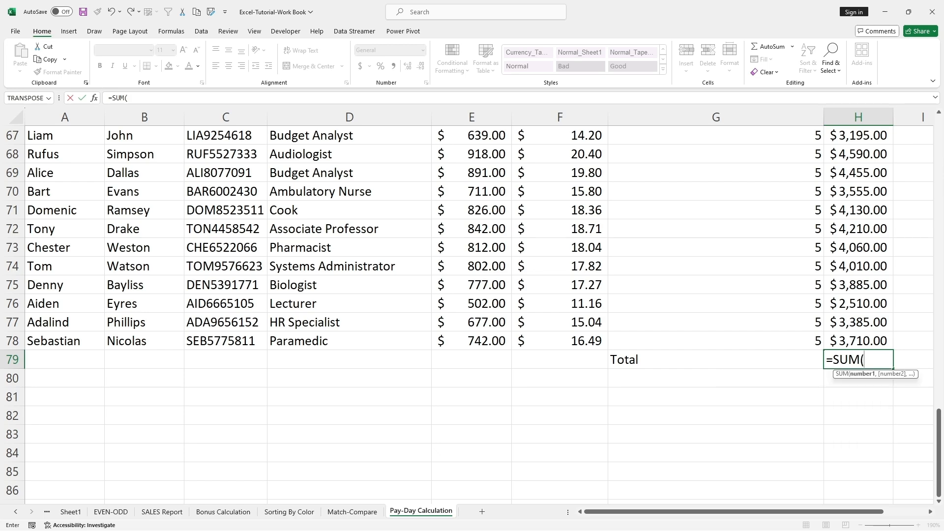
scroll(856, 154, "up", 20)
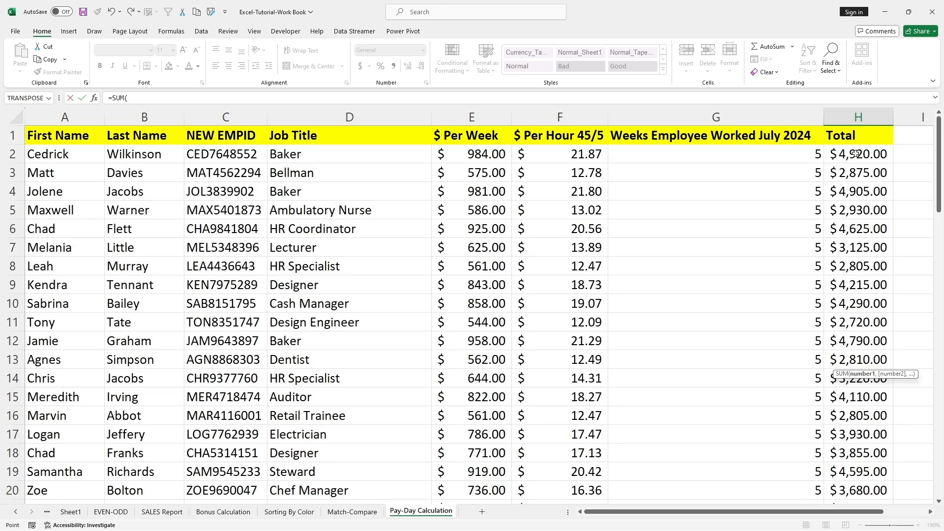
left_click(856, 153)
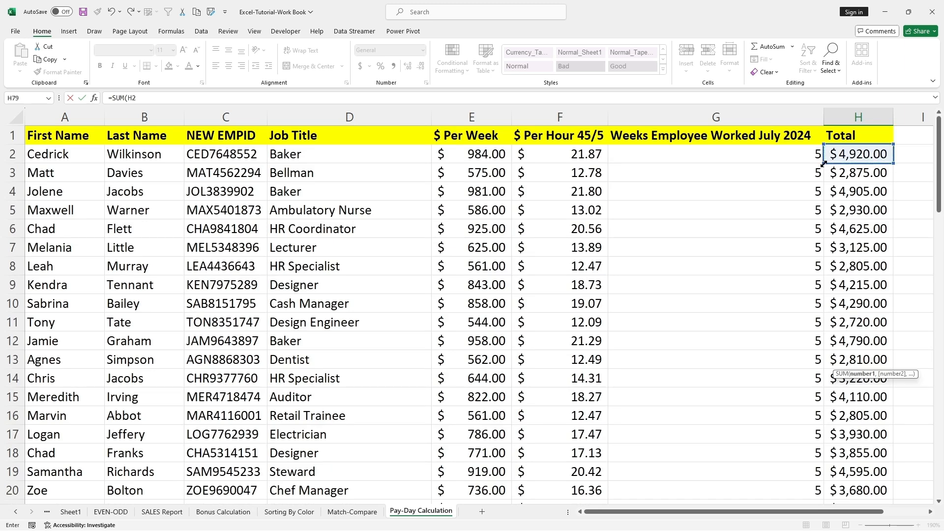
left_click_drag(823, 164, 850, 380)
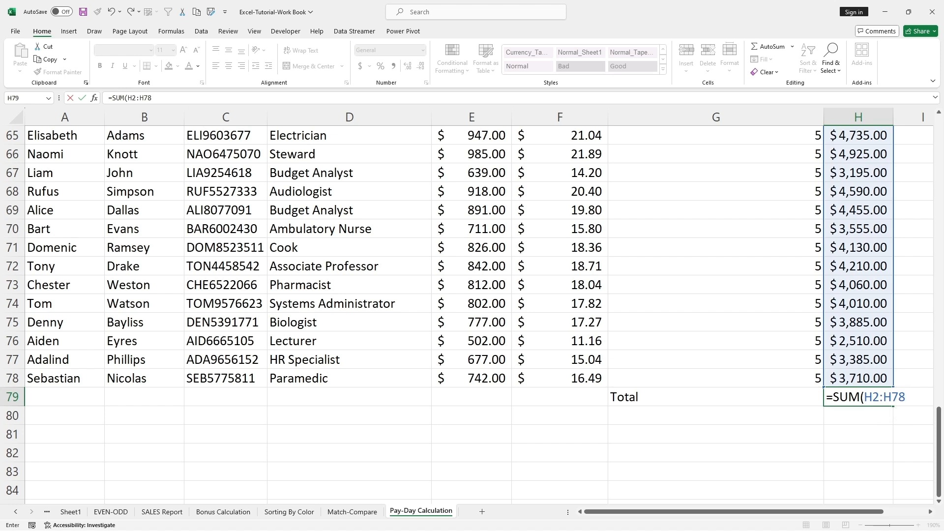
key("F2")
type(")")
key("Return")
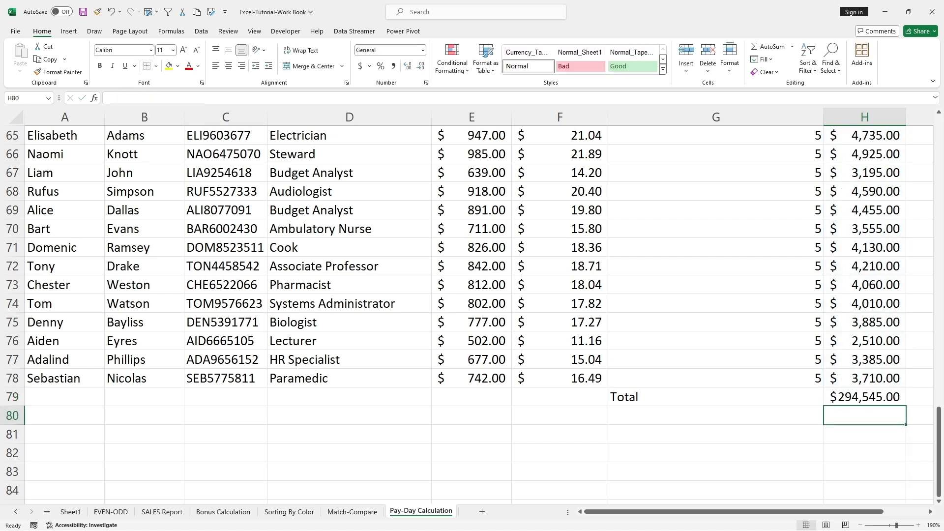
Step: Fill the total row cells G79:H79 with light green
left_click_drag(620, 396, 844, 397)
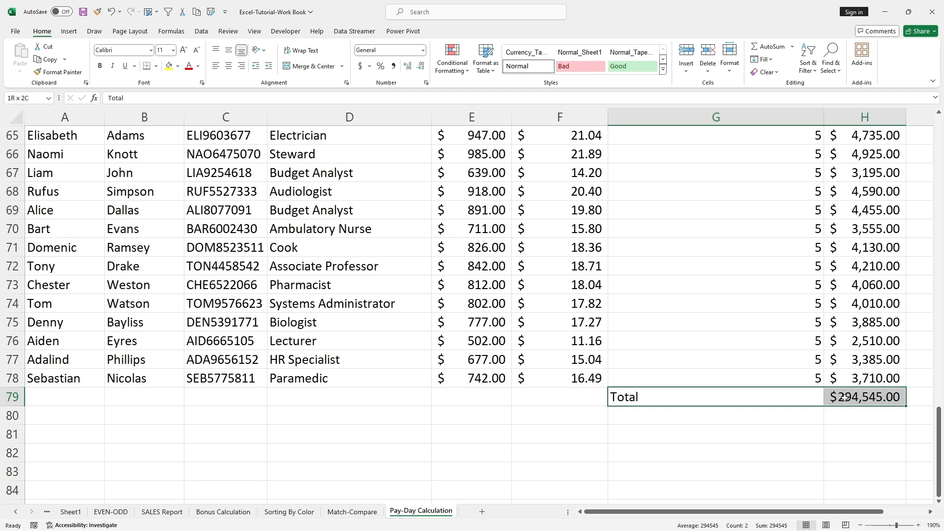
left_click(178, 66)
left_click(201, 158)
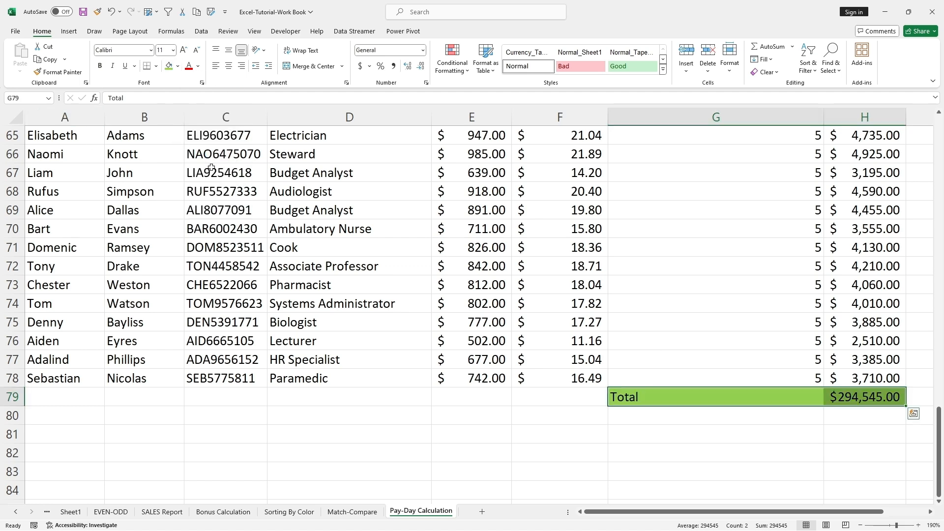
left_click(667, 393)
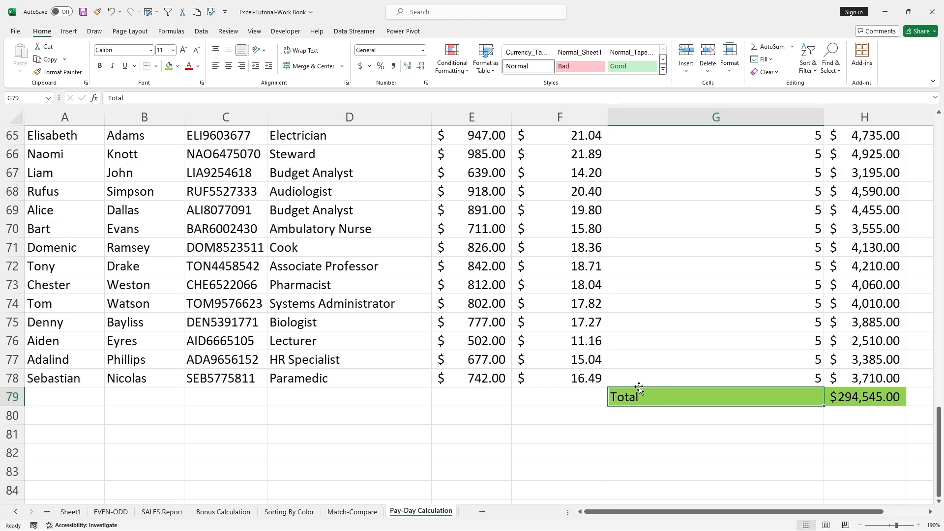
Step: Enter the label "Average" in D81, below the employee data
scroll(628, 345, "down", 2)
scroll(628, 346, "down", 1)
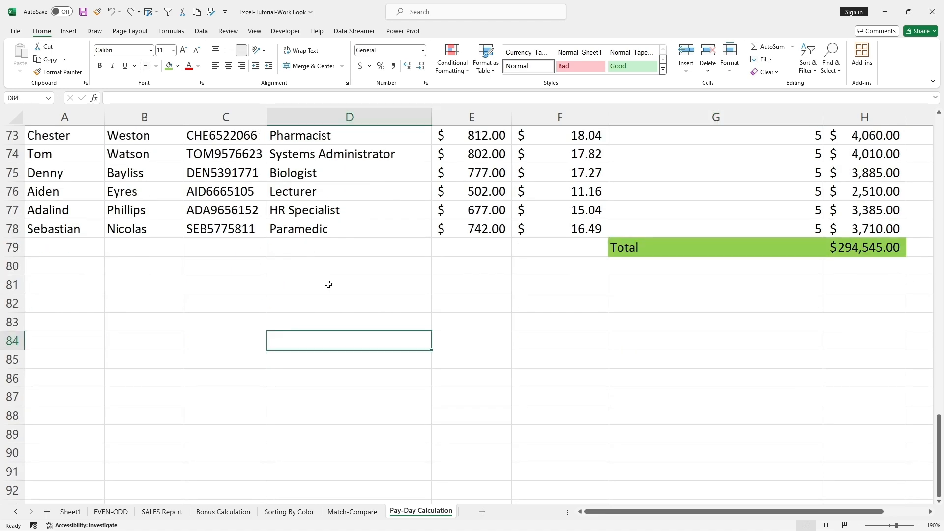
double_click(329, 284)
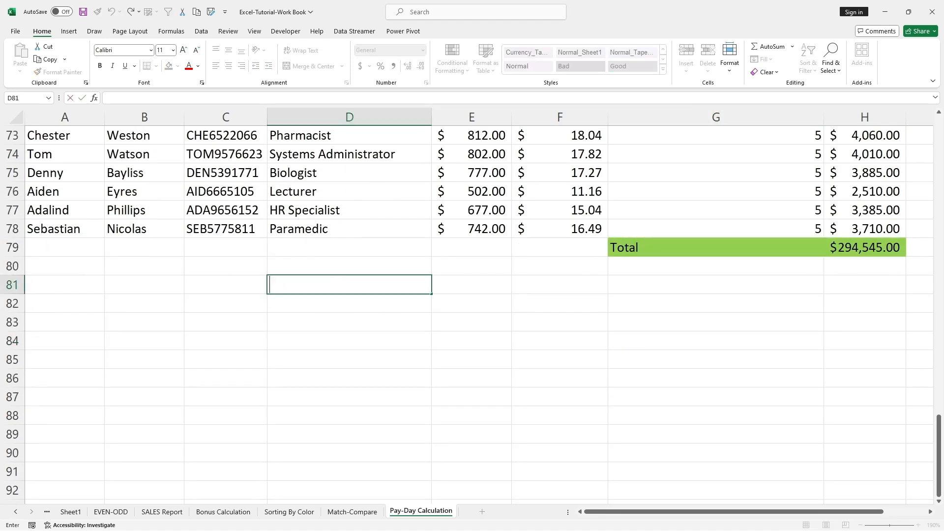
type("Average")
left_click(411, 363)
left_click(454, 291)
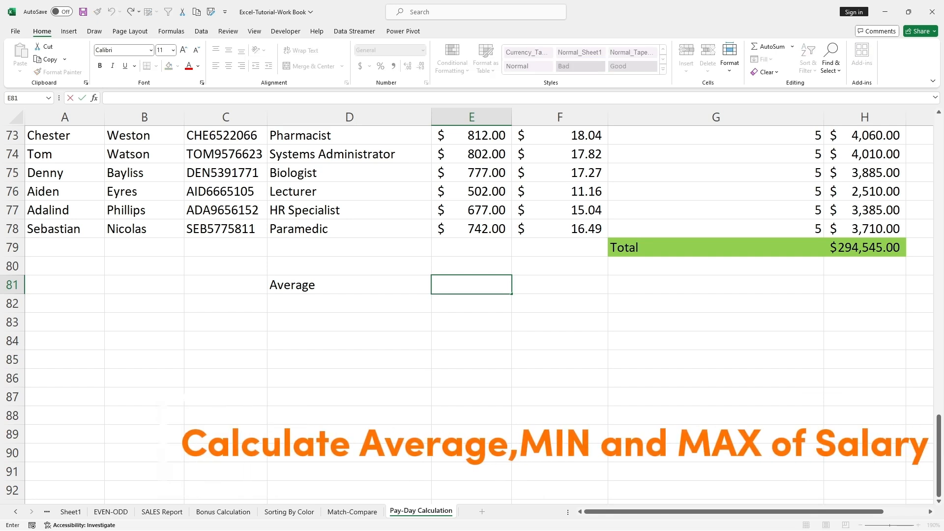
type("=AVE")
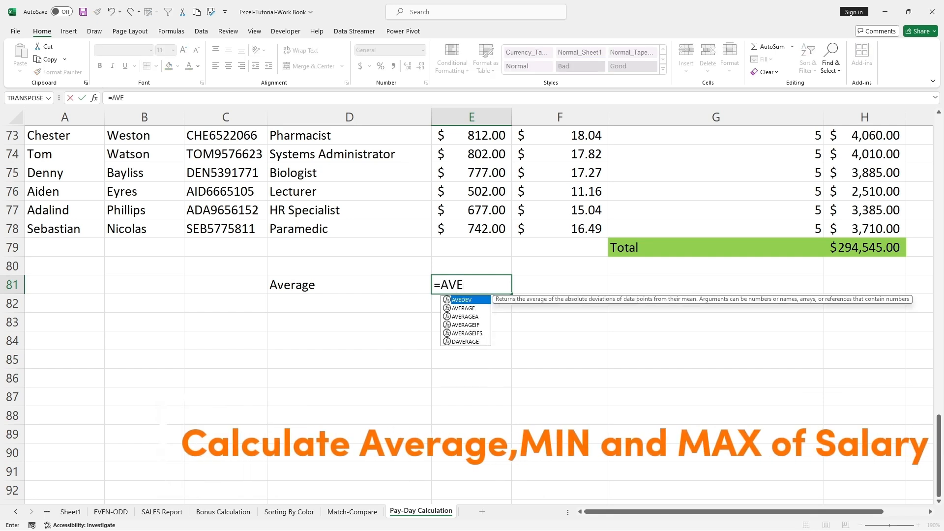
type("RAGE(")
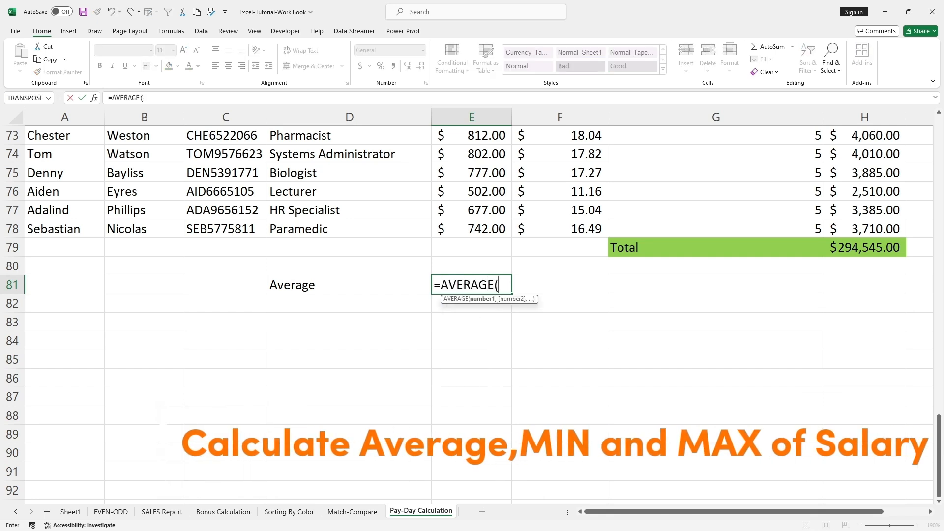
left_click(291, 288)
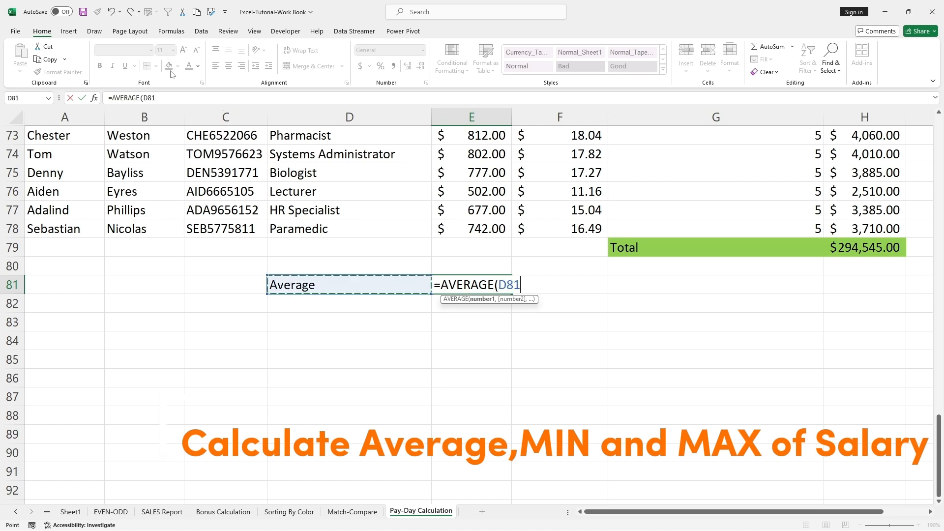
key("Escape")
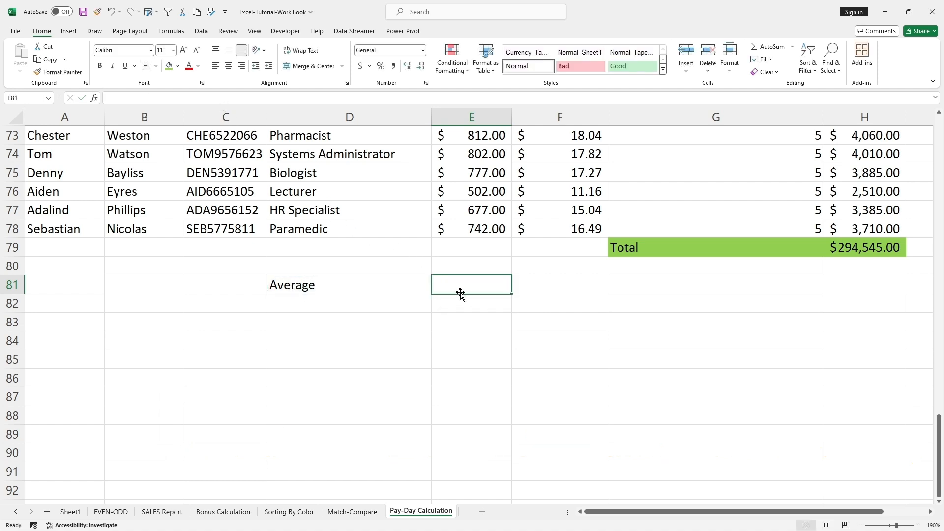
Step: Fill the "Average" label cell D81 with the same light green as the total row
left_click(318, 281)
left_click(168, 66)
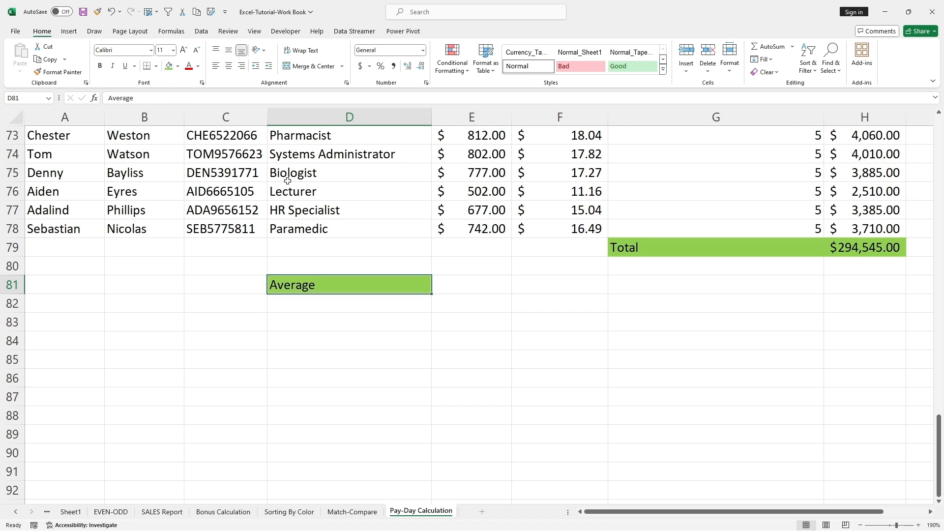
Step: Enter =AVERAGE(E2:E78) in E81 to average the weekly pay
left_click(451, 293)
type("=")
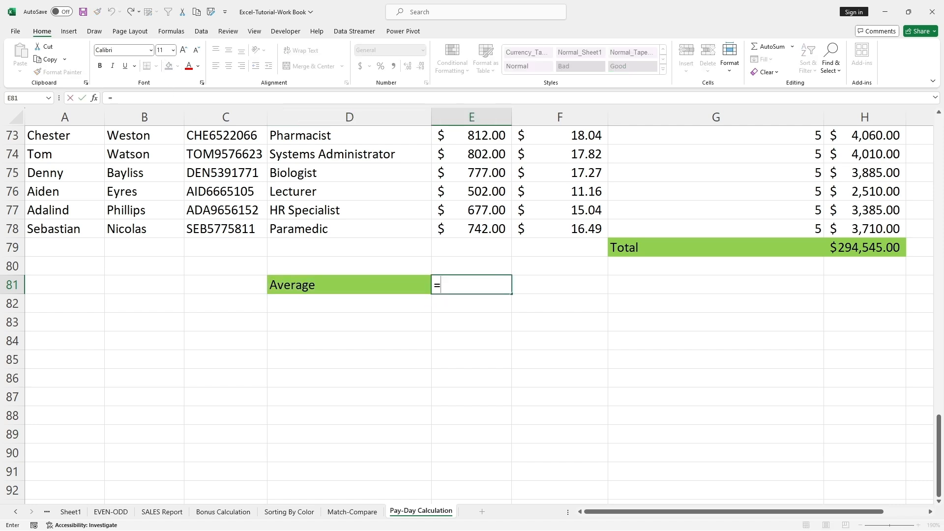
type("AVERAGE(")
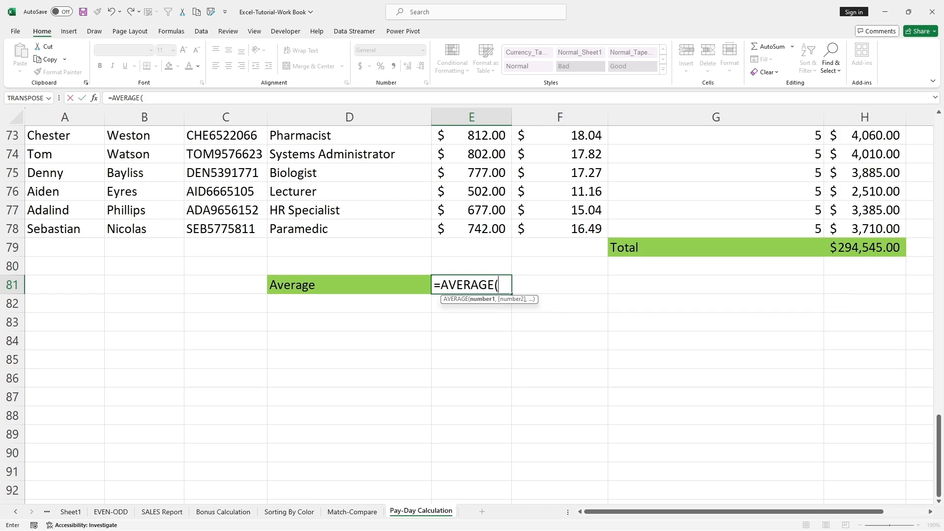
scroll(450, 344, "up", 6)
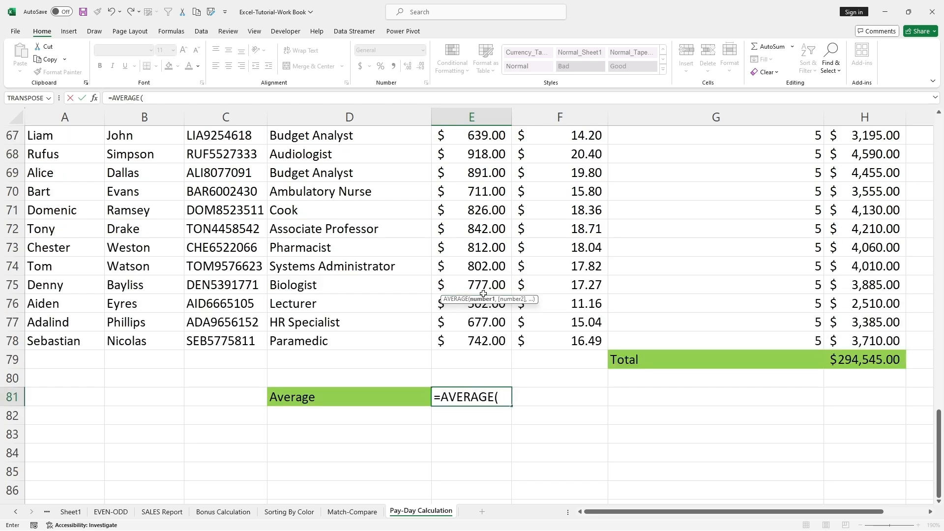
scroll(450, 344, "down", 4)
left_click(451, 340)
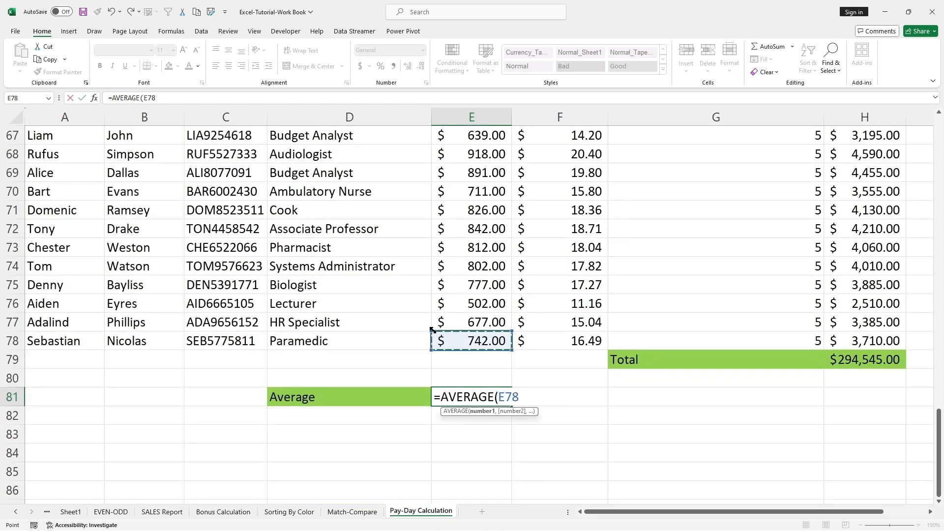
left_click_drag(432, 333, 428, 153)
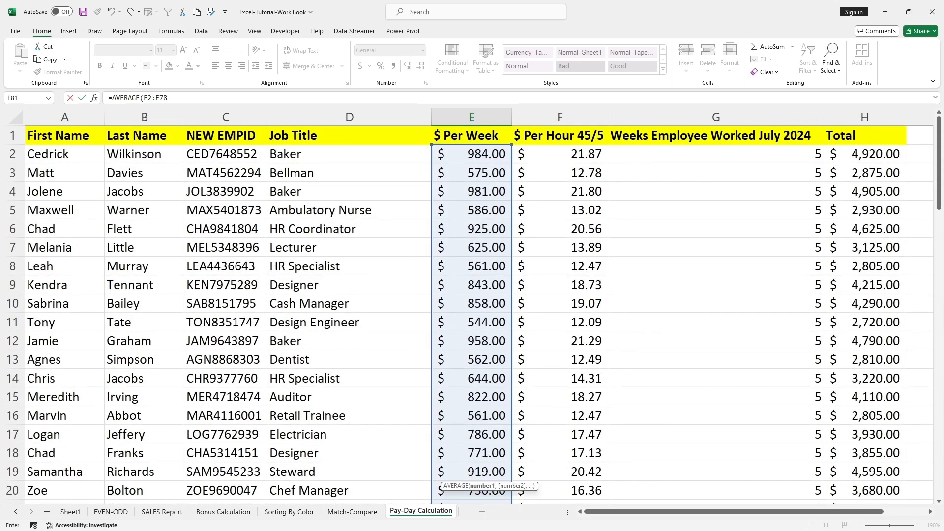
key("F2")
type(")")
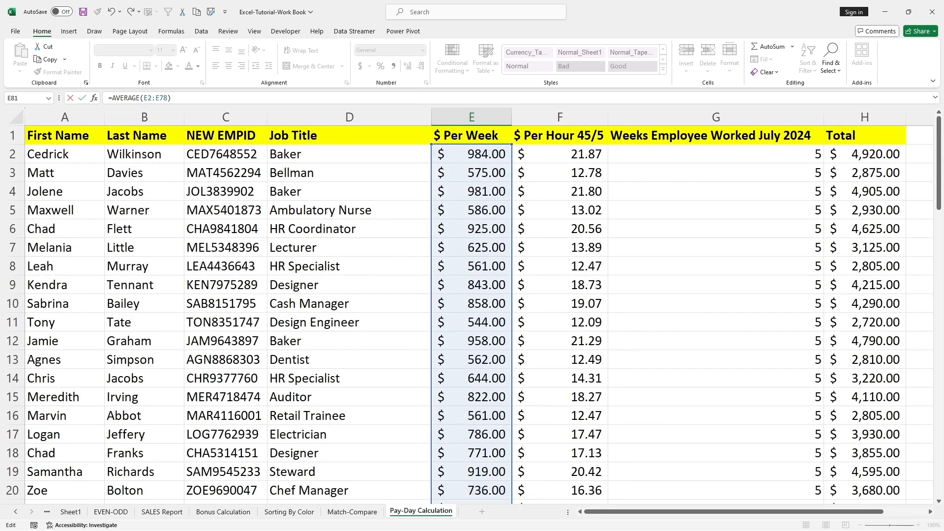
key("Return")
scroll(432, 236, "down", 4)
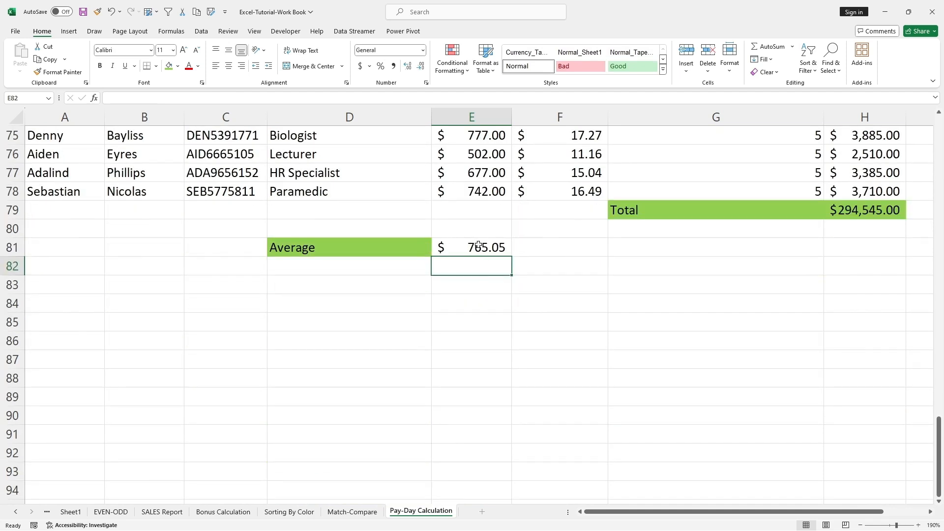
left_click(479, 246)
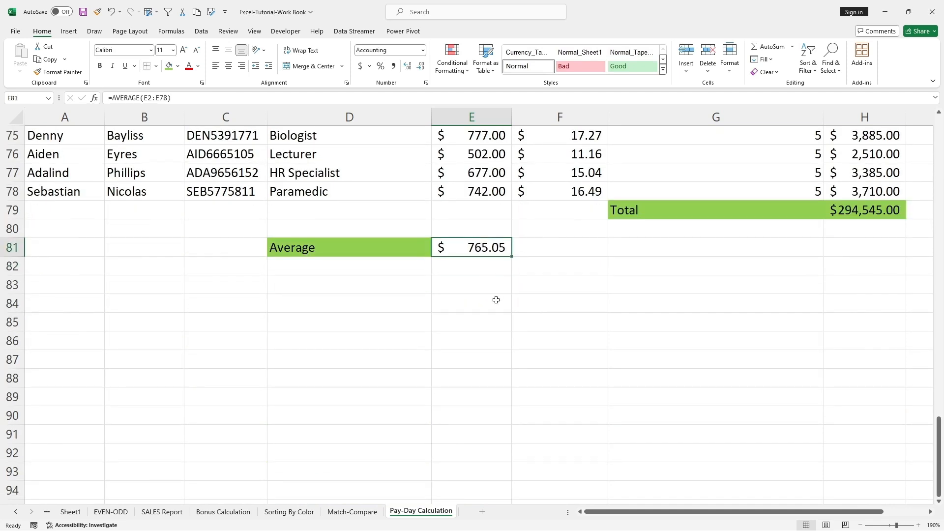
scroll(496, 300, "up", 20)
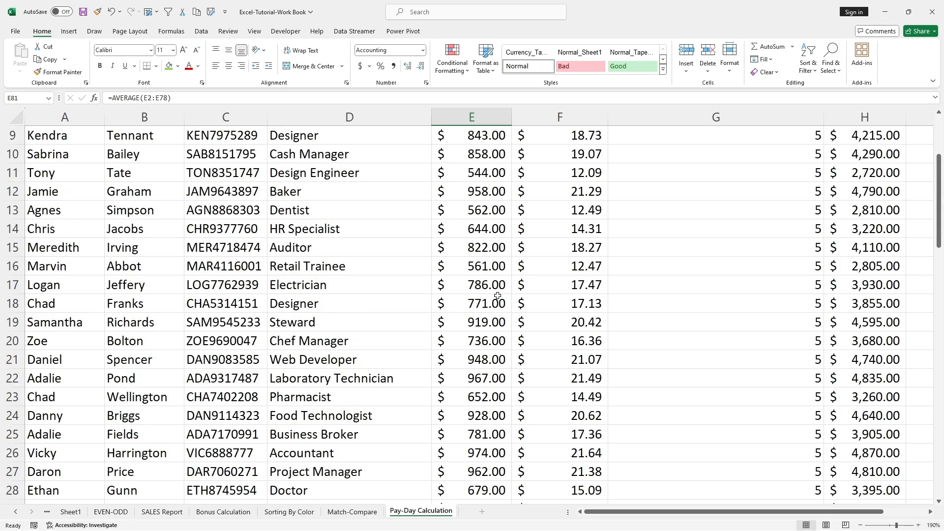
scroll(498, 296, "up", 3)
scroll(498, 295, "down", 19)
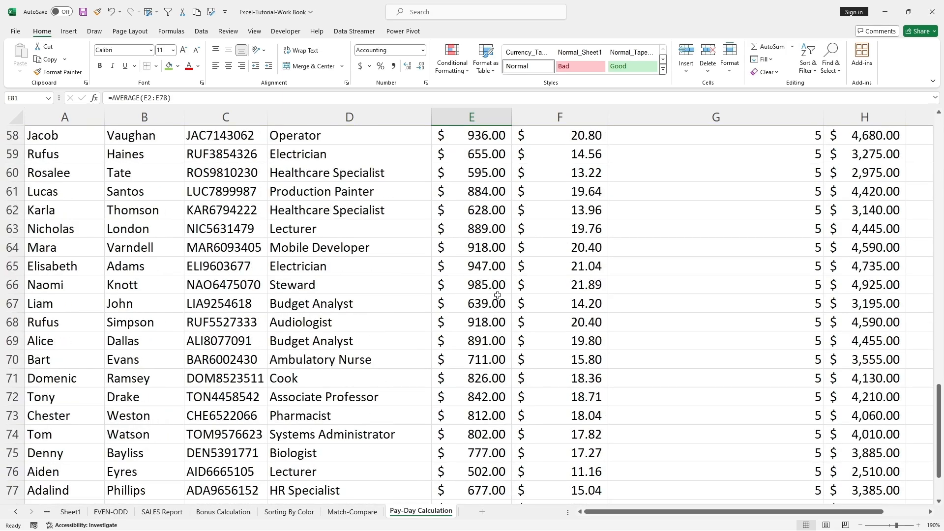
Step: Enter the label "MIN" in D82 and copy the light green formatting of the "Average" label onto it
scroll(498, 296, "down", 5)
left_click(333, 302)
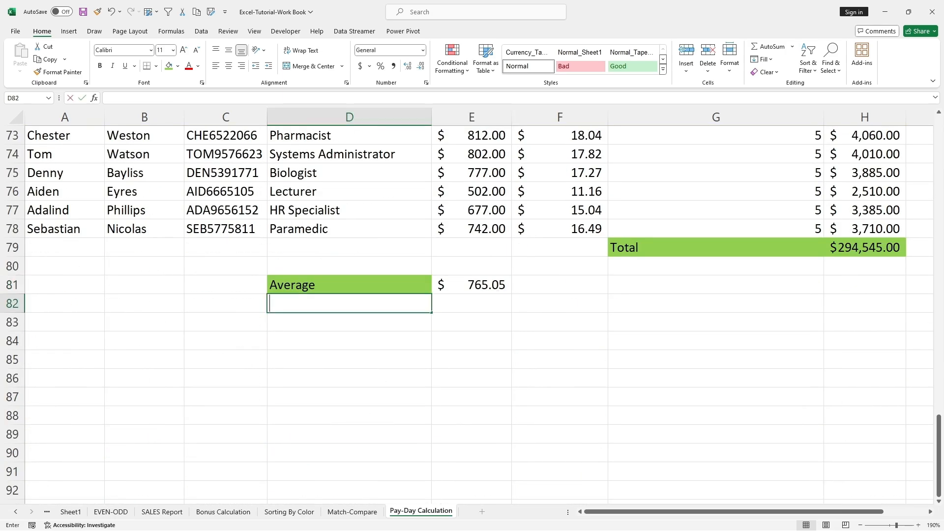
type("MIN")
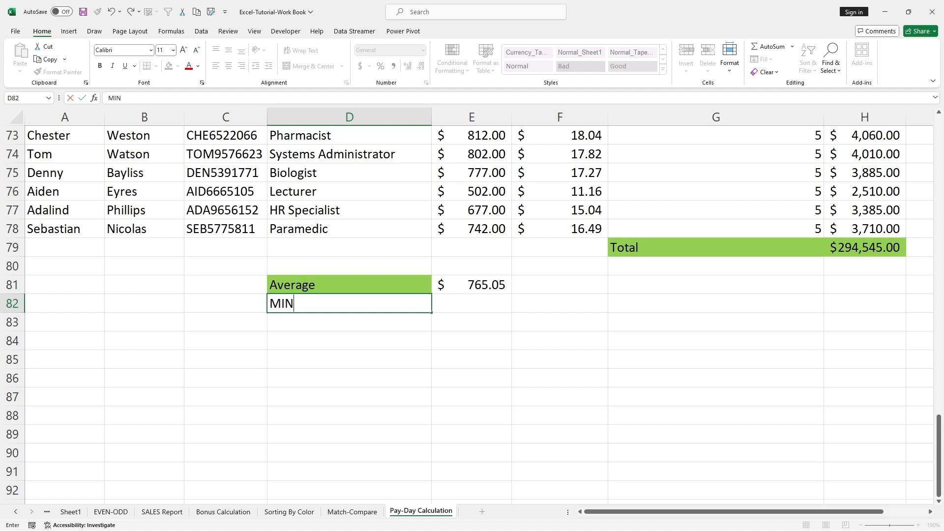
left_click(352, 358)
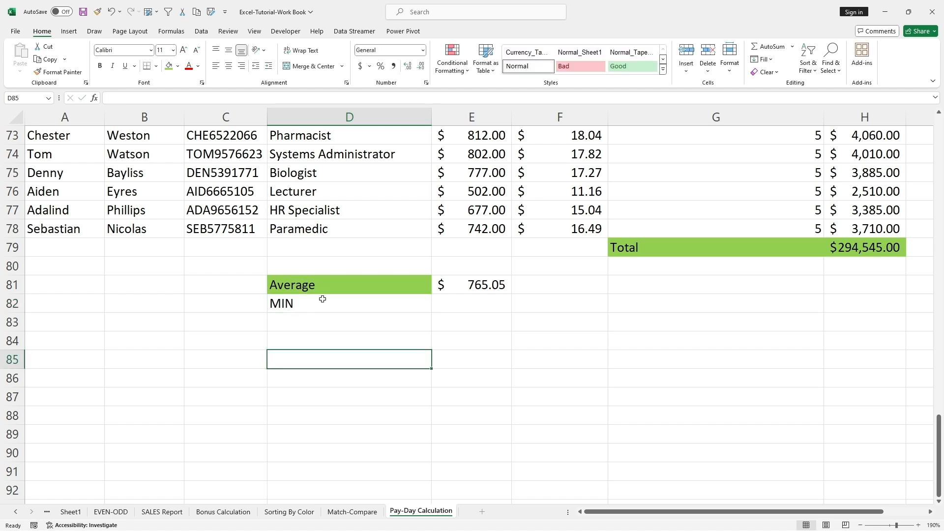
left_click(318, 286)
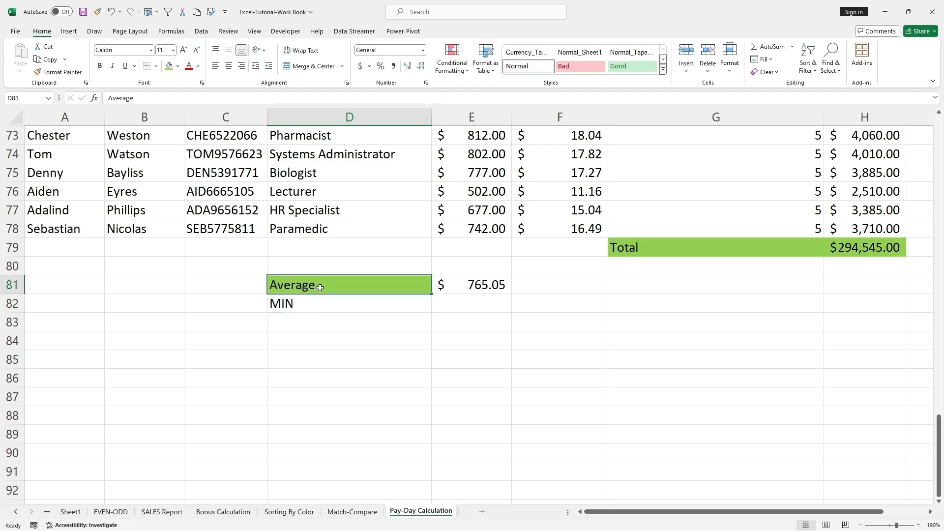
left_click(59, 72)
left_click(306, 305)
Step: Enter =MIN(E2:E78) in E82 to find the lowest weekly pay
left_click(461, 303)
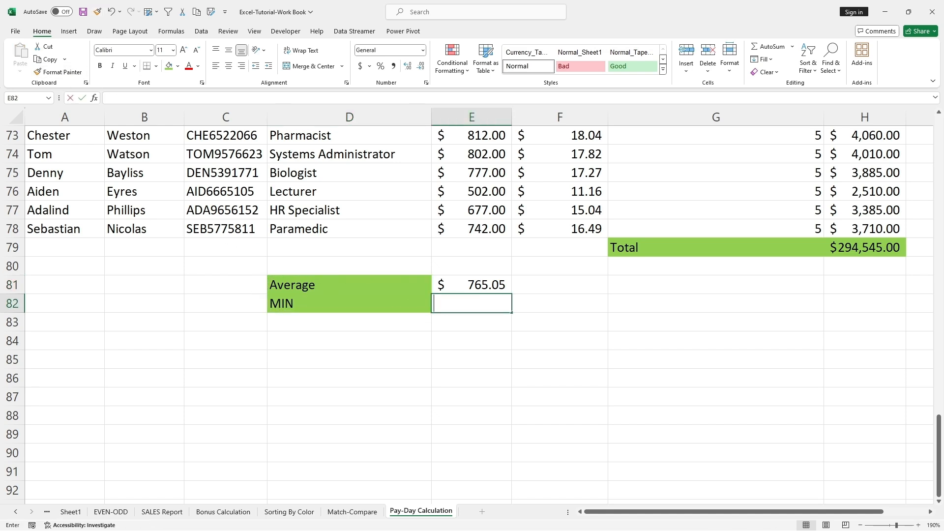
type("=")
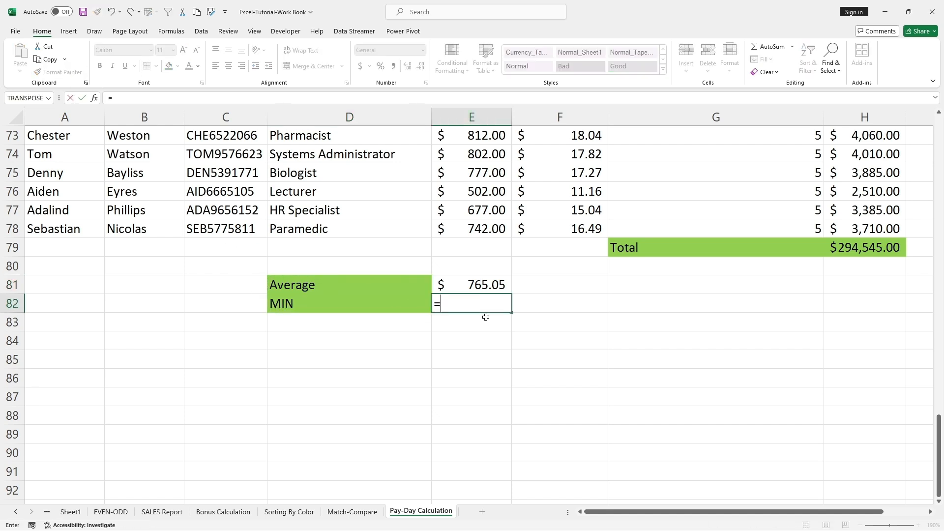
type("MIN")
double_click(473, 320)
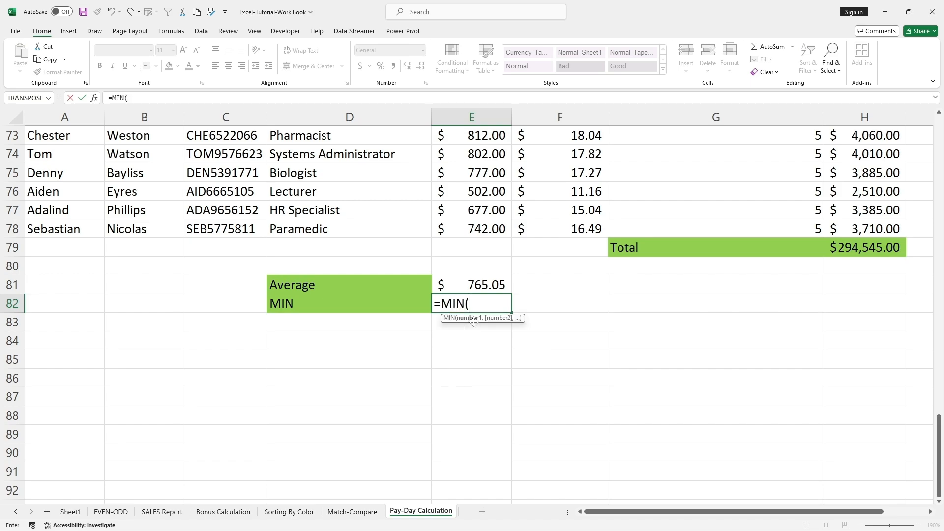
scroll(473, 319, "up", 20)
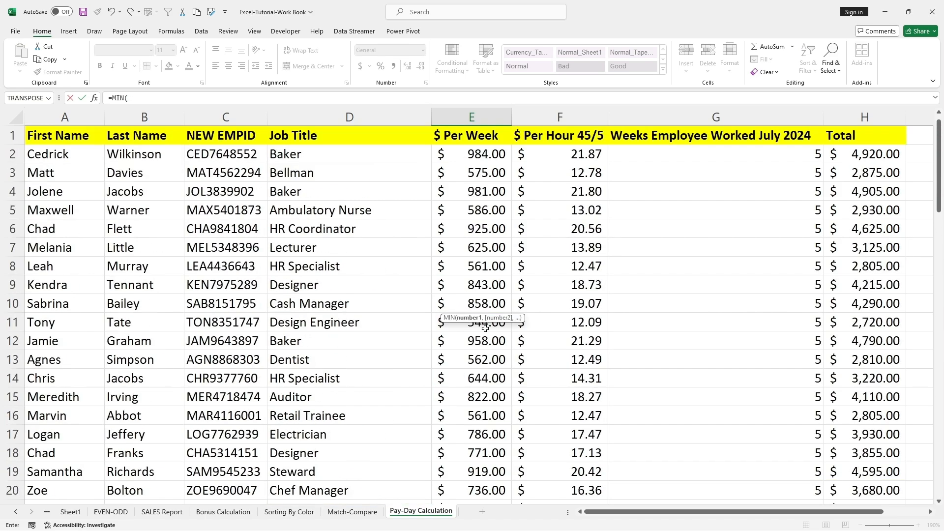
left_click_drag(451, 153, 455, 270)
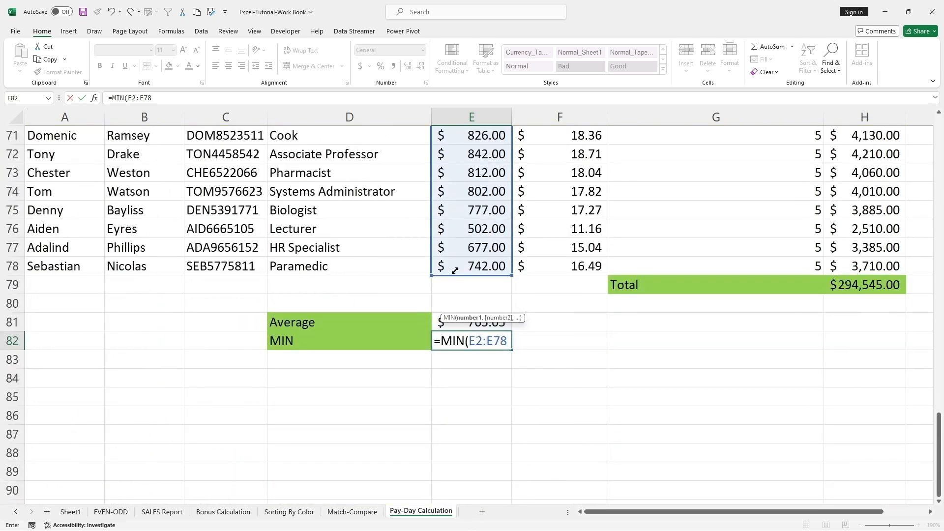
left_click(197, 98)
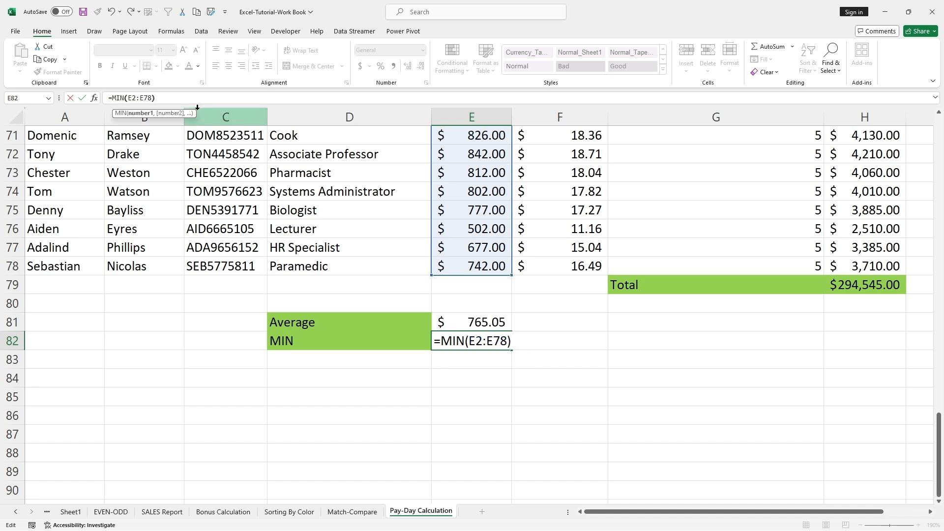
type(")")
key("Return")
left_click(421, 371)
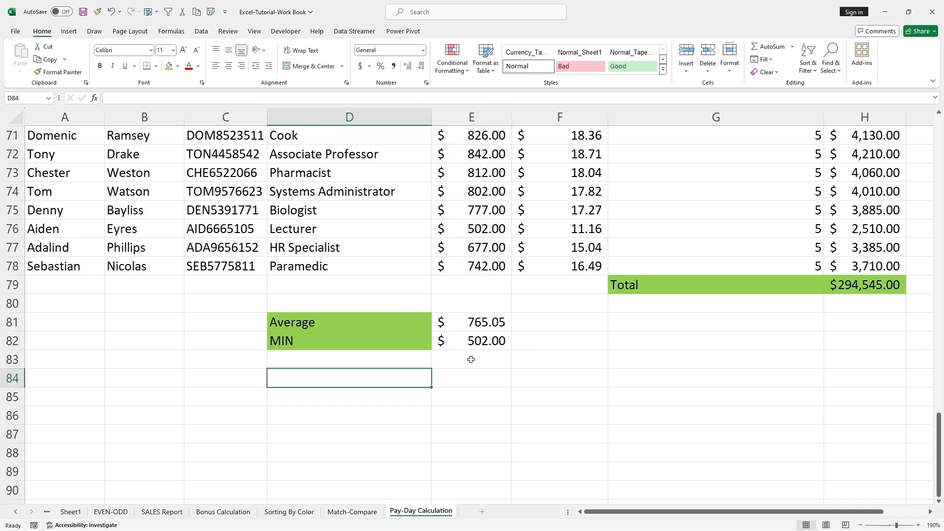
Step: Locate the minimum weekly pay in column E and select the matching employee record in A76:E76
left_click(479, 340)
scroll(482, 379, "up", 4)
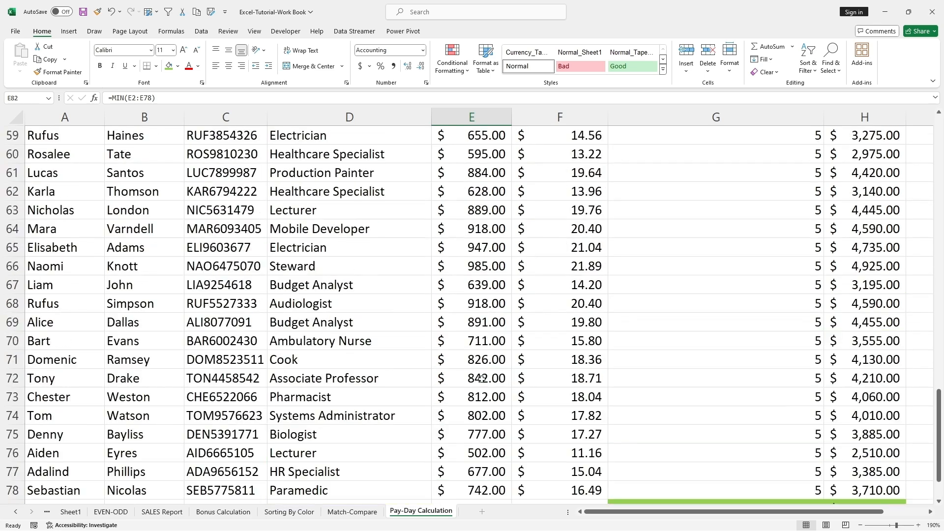
scroll(482, 379, "down", 3)
left_click(485, 284)
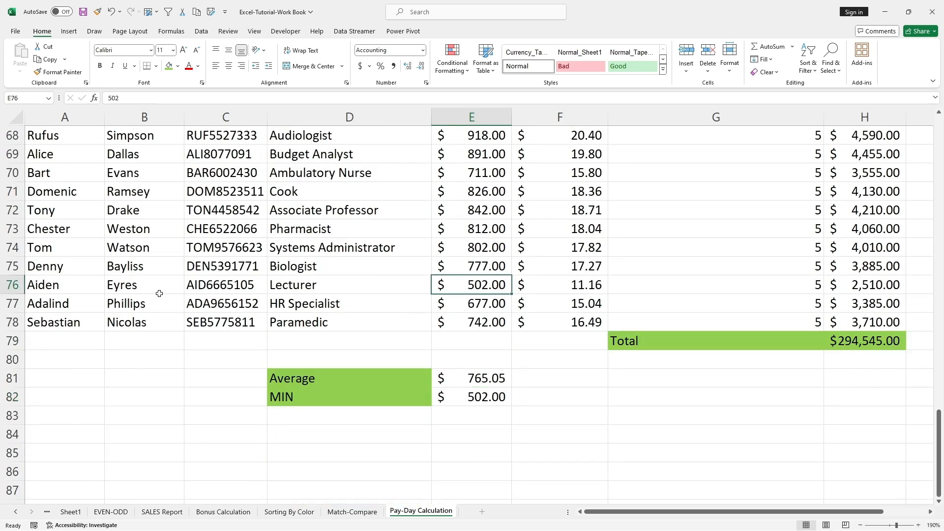
left_click_drag(58, 285, 469, 290)
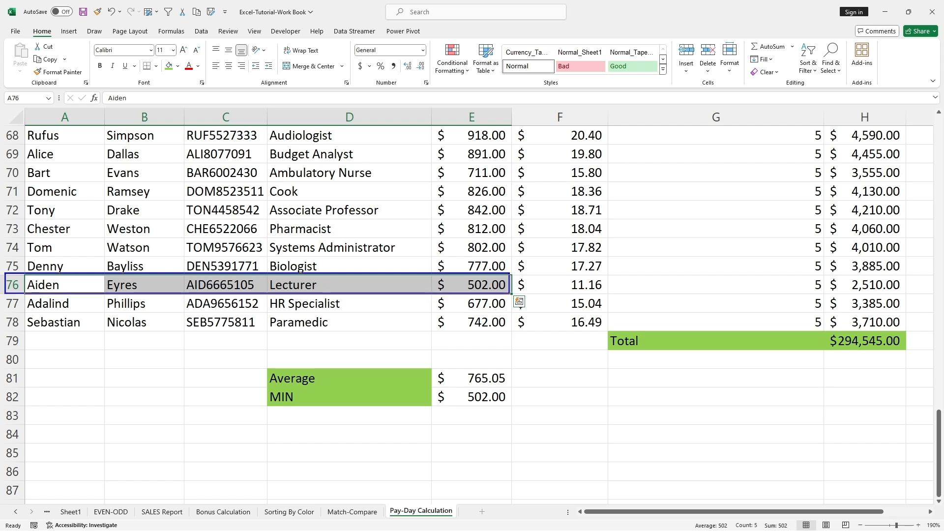
left_click(360, 450)
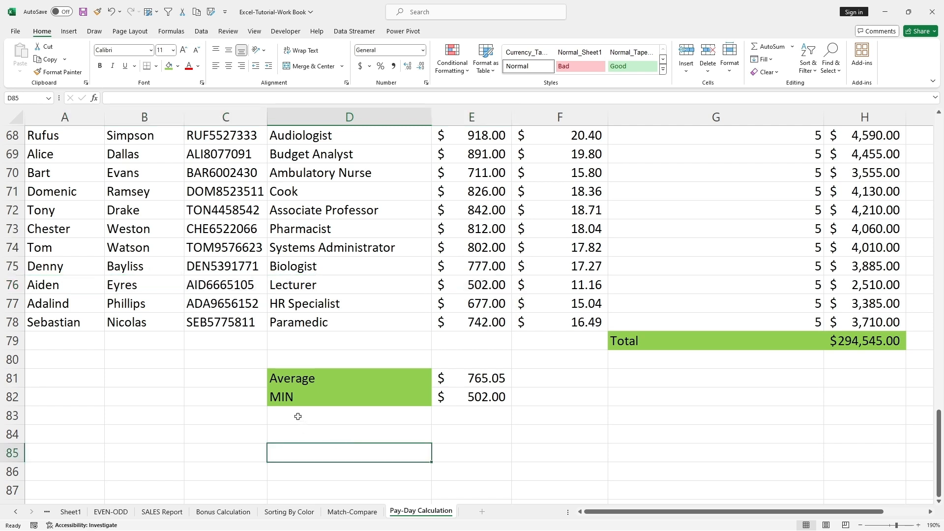
Step: Enter the label "Max" in D83 and copy the light green formatting of the "MIN" label onto it
left_click(297, 416)
type("Max")
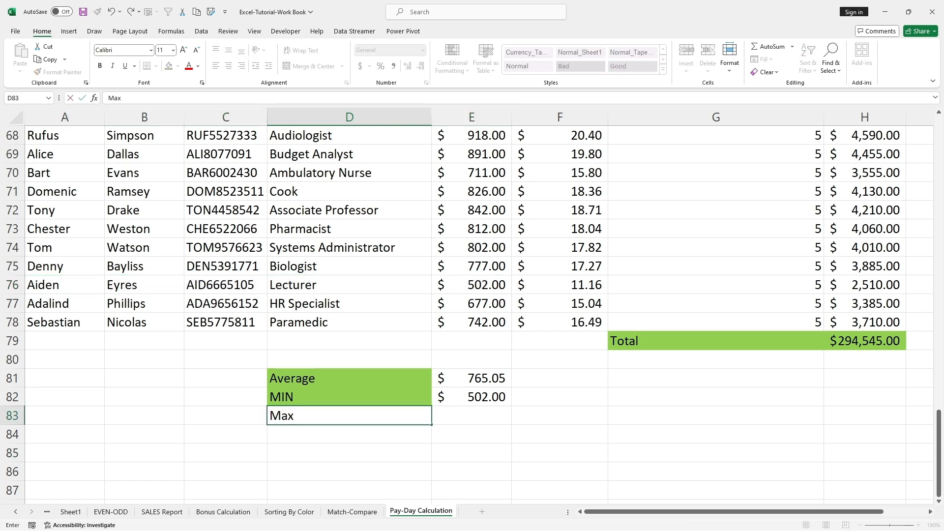
left_click(359, 450)
left_click(332, 401)
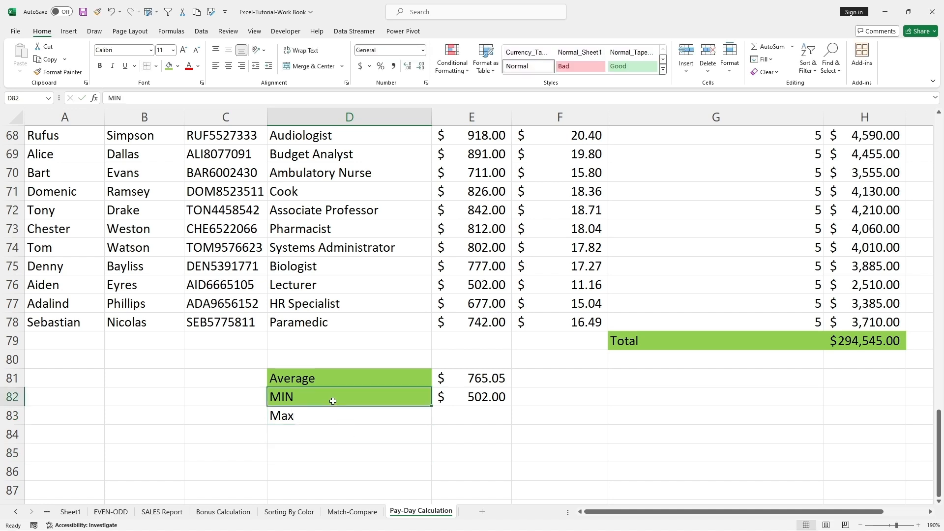
left_click(61, 73)
left_click(295, 415)
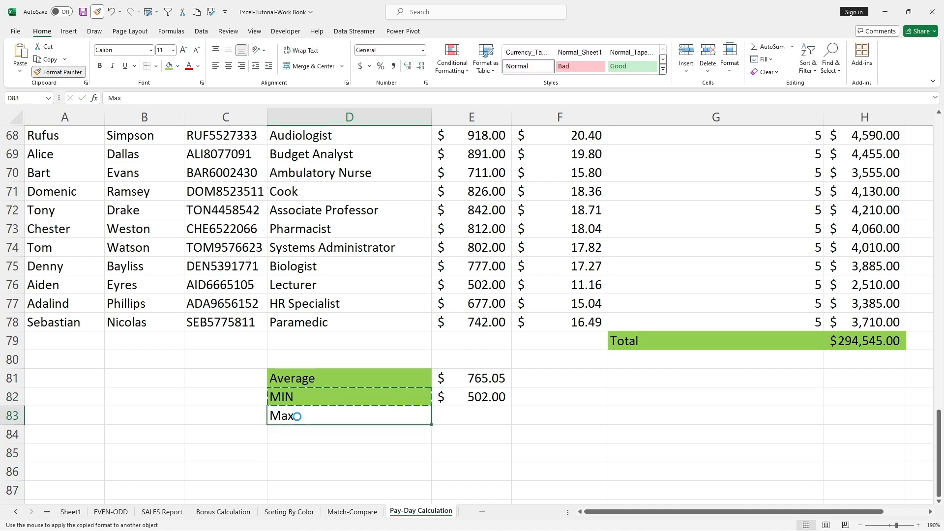
Step: Enter =MAX(E2:E78) in E83 to find the highest weekly pay
left_click(483, 419)
type("=")
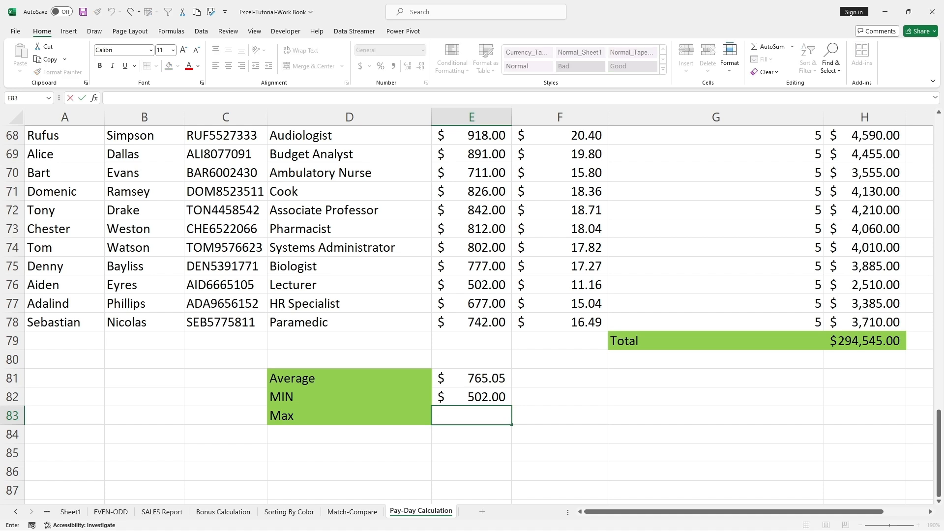
type("MA")
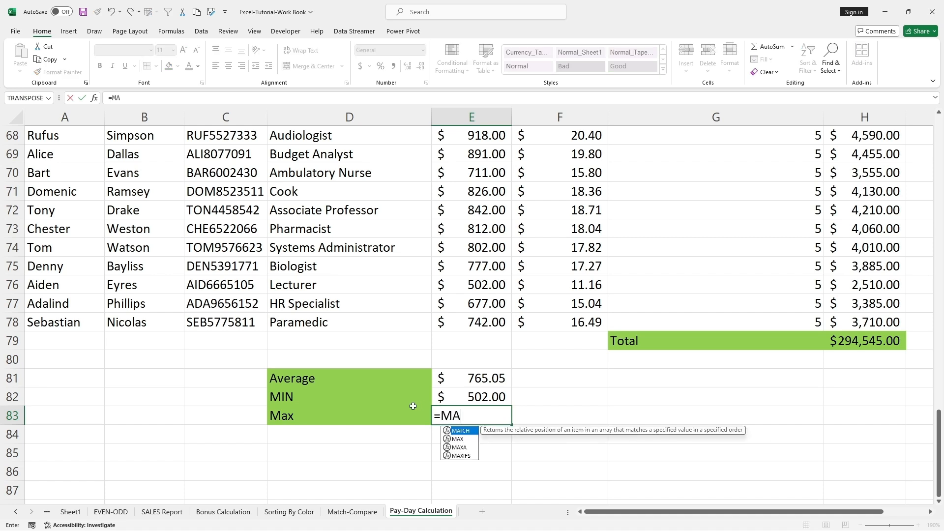
type("X(")
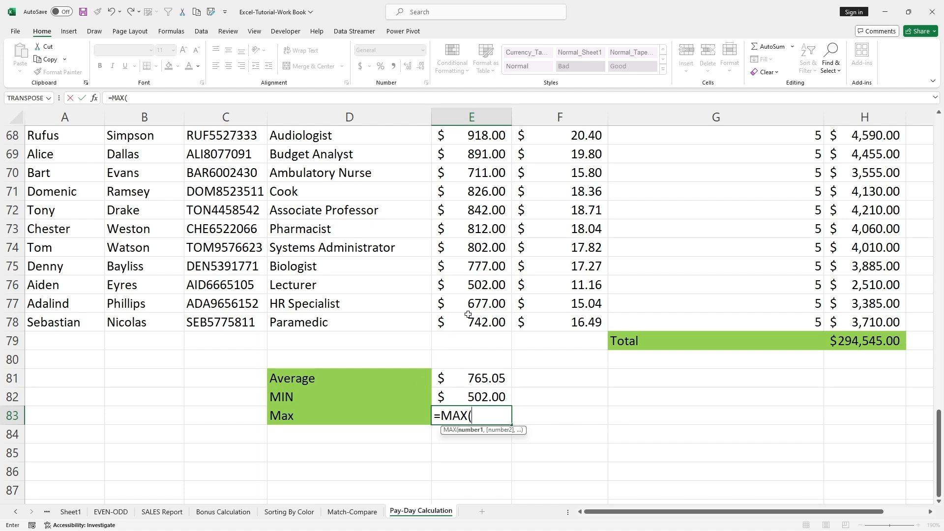
left_click(448, 328)
left_click_drag(432, 313, 404, 11)
left_click_drag(422, 51, 444, 146)
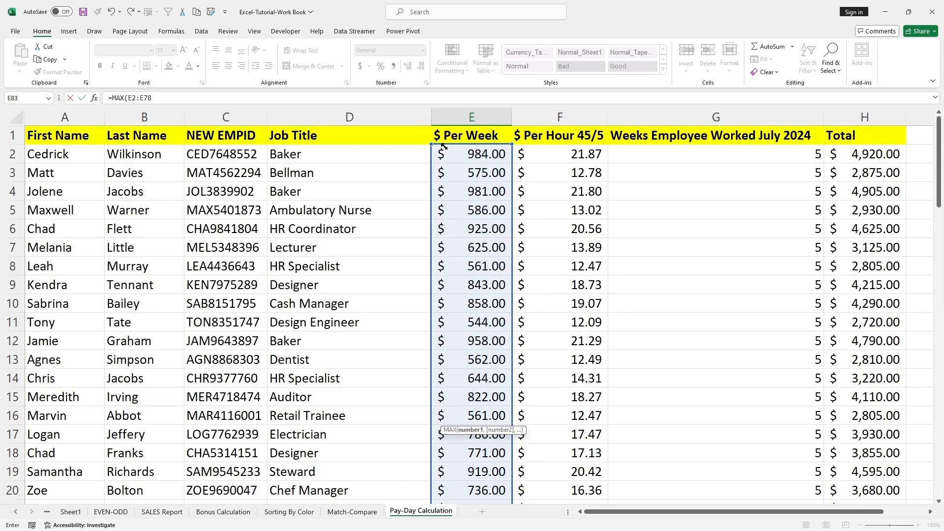
left_click(182, 95)
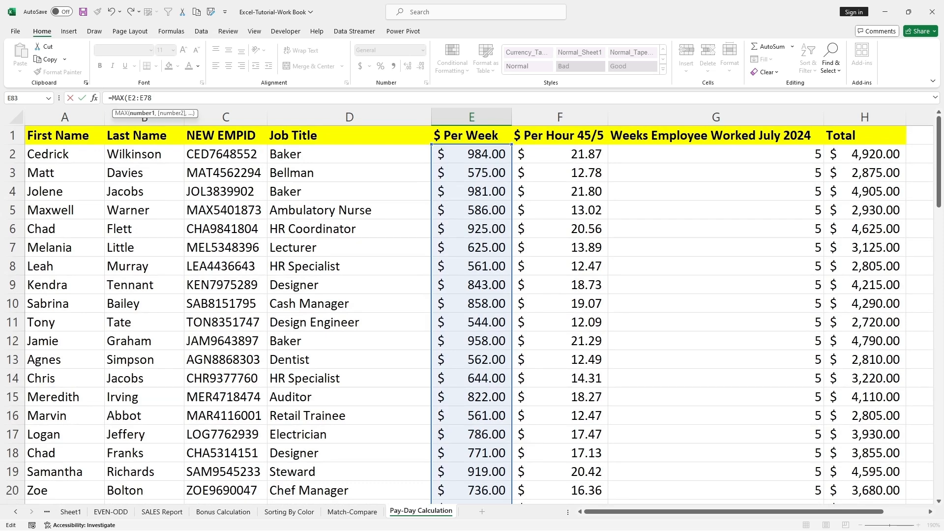
key("Return")
scroll(354, 247, "down", 4)
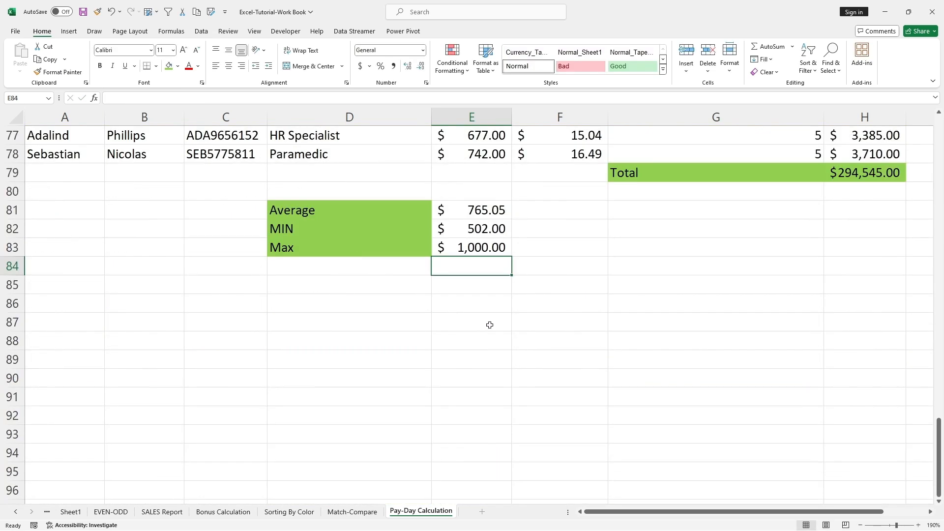
Step: Locate the maximum weekly pay in column E at E46 and review the data against the result in E83
left_click(471, 246)
scroll(498, 302, "up", 5)
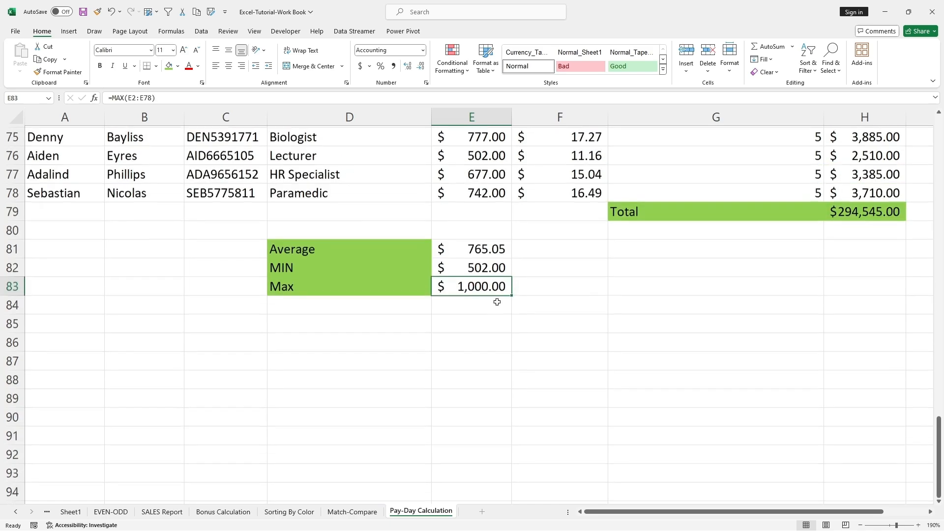
scroll(492, 317, "up", 10)
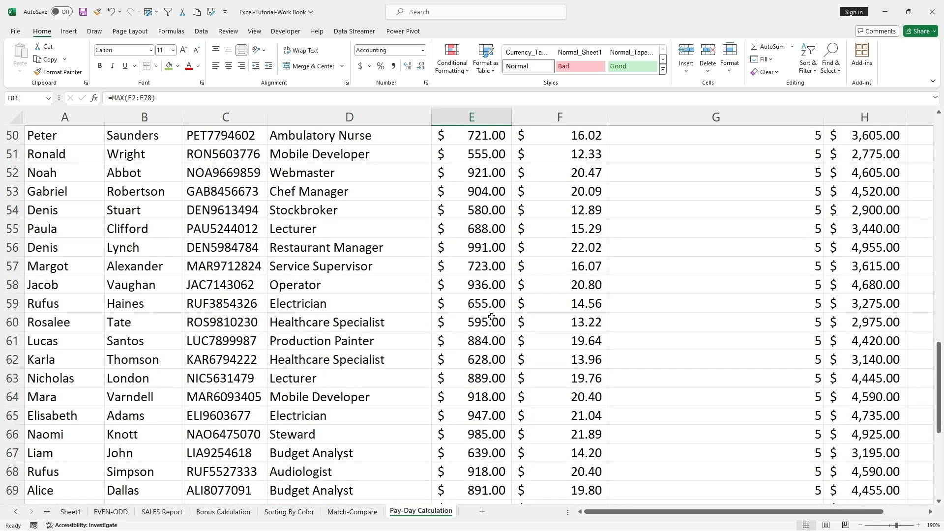
left_click(457, 399)
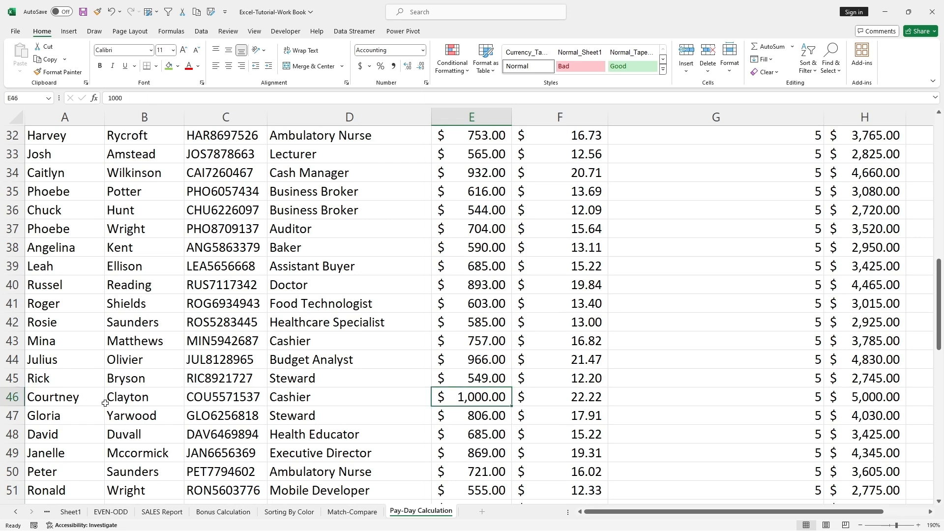
scroll(224, 400, "up", 9)
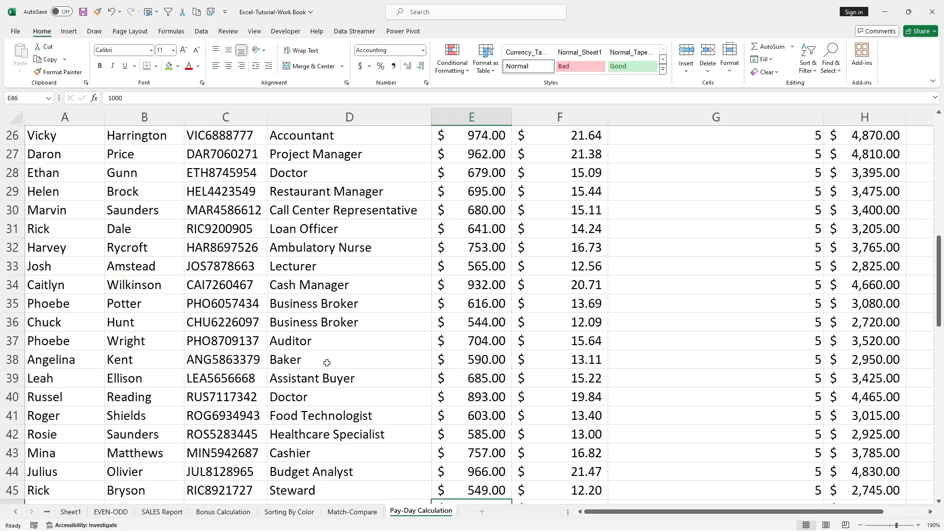
scroll(327, 362, "up", 2)
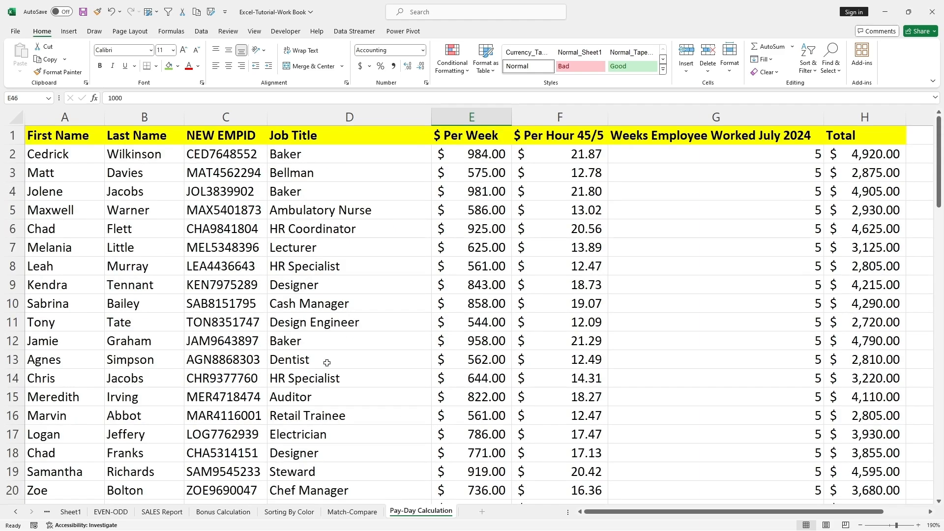
scroll(327, 362, "down", 19)
scroll(327, 362, "down", 5)
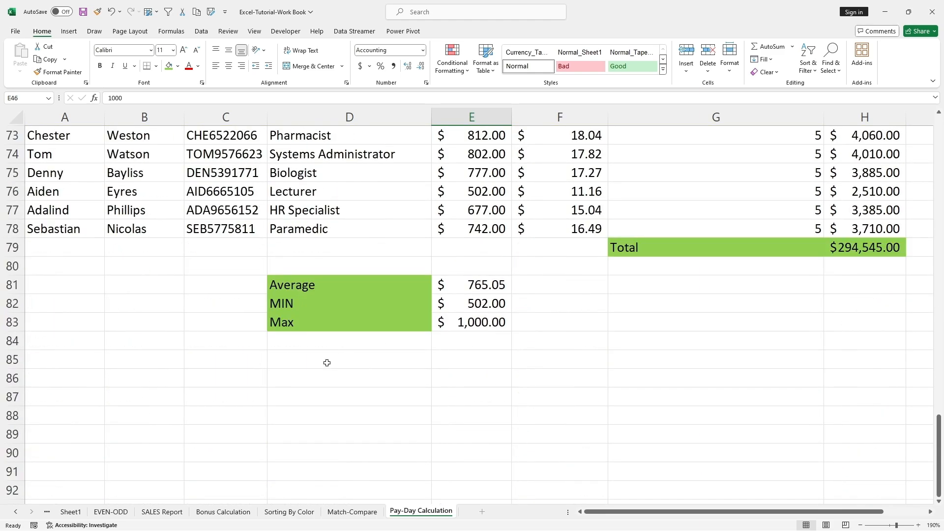
left_click(484, 326)
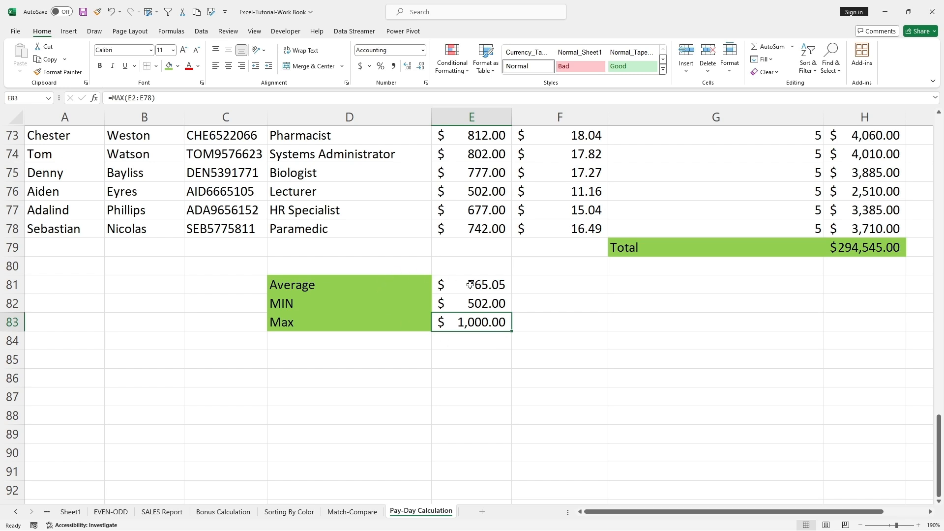
Step: Copy the grand total formula from H79 into E79 to sum the weekly pay with =SUM(E2:E78)
left_click(862, 249)
key("ctrl+c")
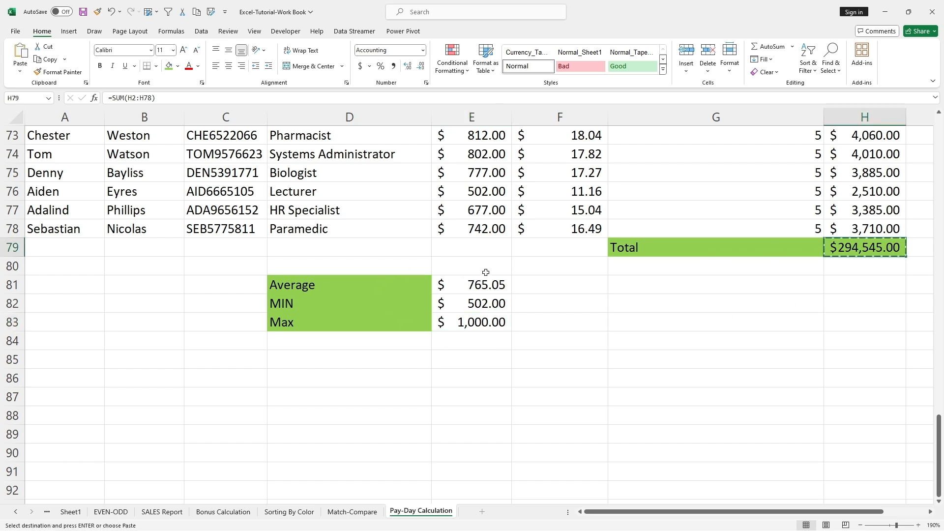
left_click(469, 247)
key("ctrl+v")
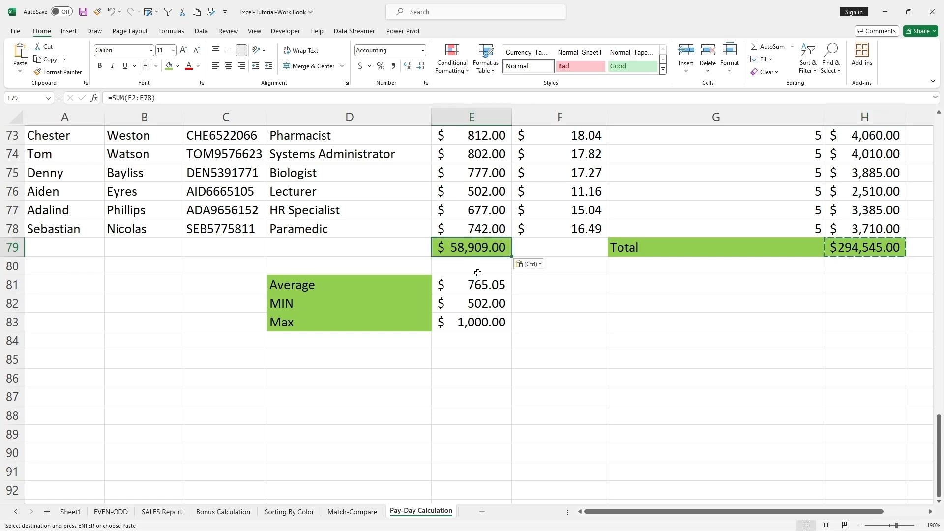
left_click(615, 316)
Step: Copy the "Total" label from G79 into D79, beside the weekly pay total
left_click(655, 242)
key("ctrl+c")
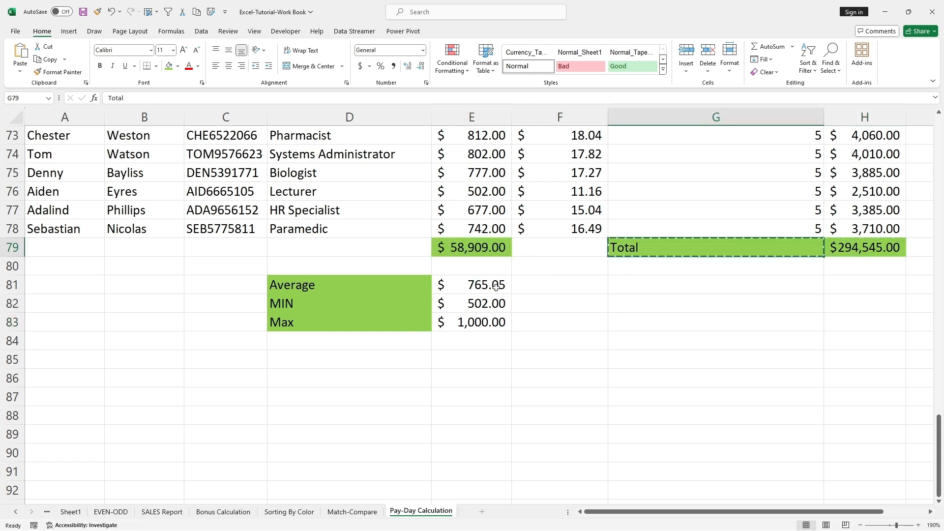
left_click(350, 249)
key("ctrl+v")
left_click(628, 341)
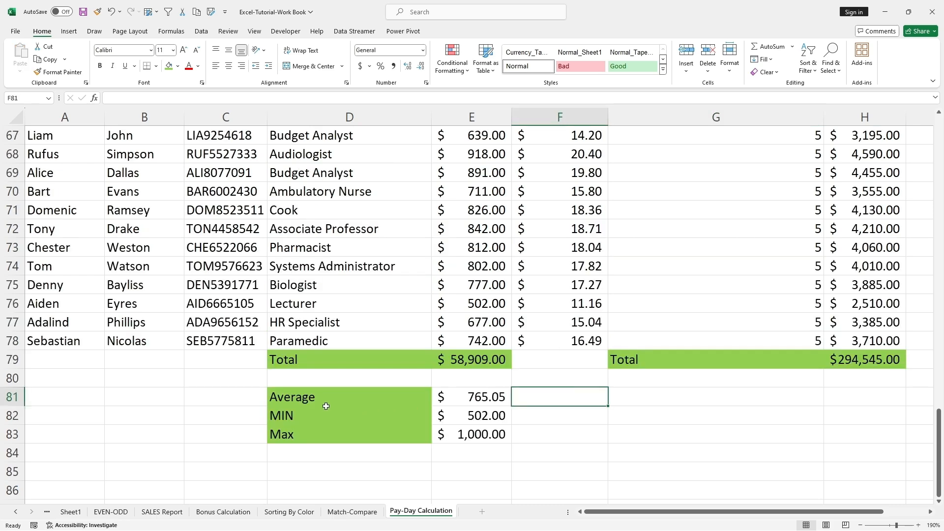
Step: Copy the Average, MIN and Max block from D81:E83 to G81:H83, beneath the July 2024 grand total
left_click_drag(290, 398, 481, 428)
key("ctrl+c")
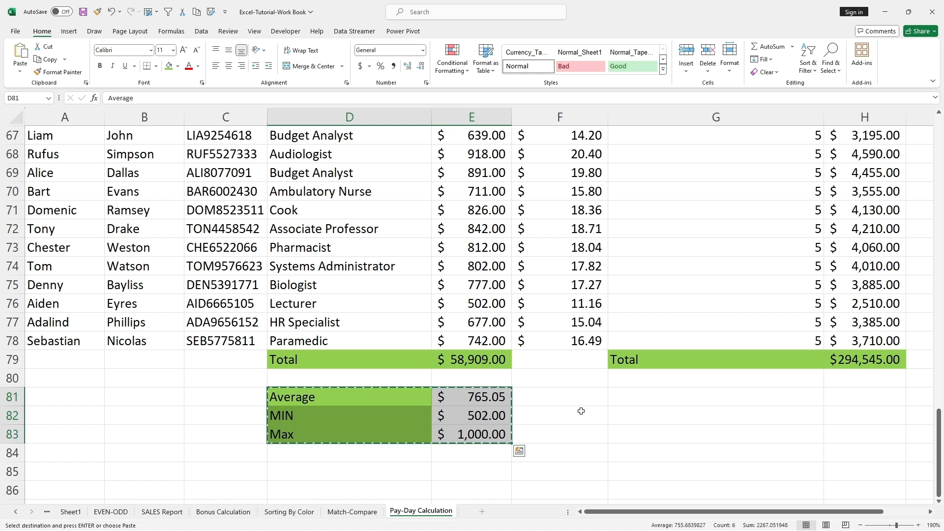
left_click(626, 394)
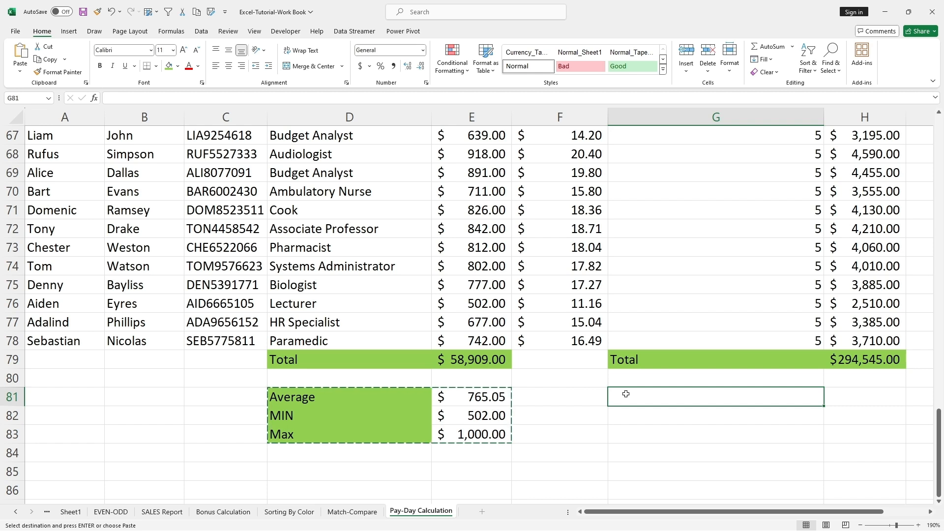
key("ctrl+v")
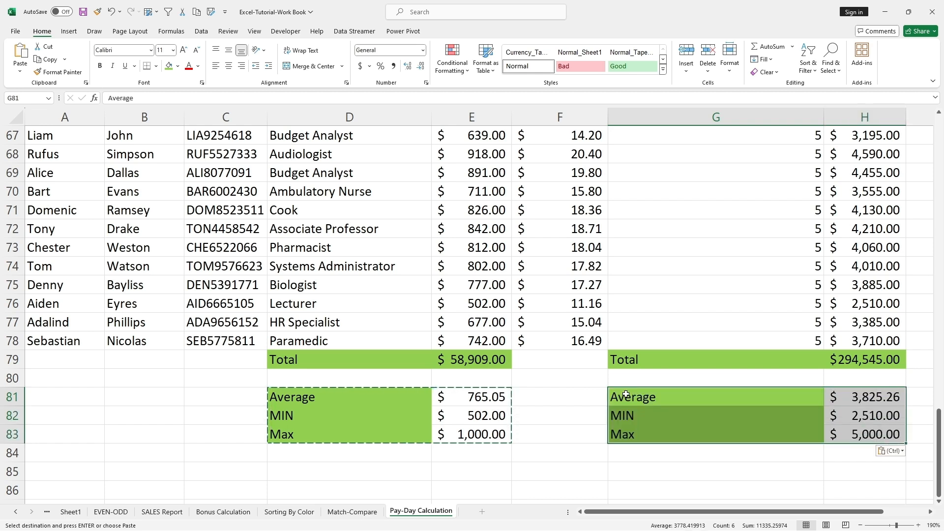
left_click(770, 289)
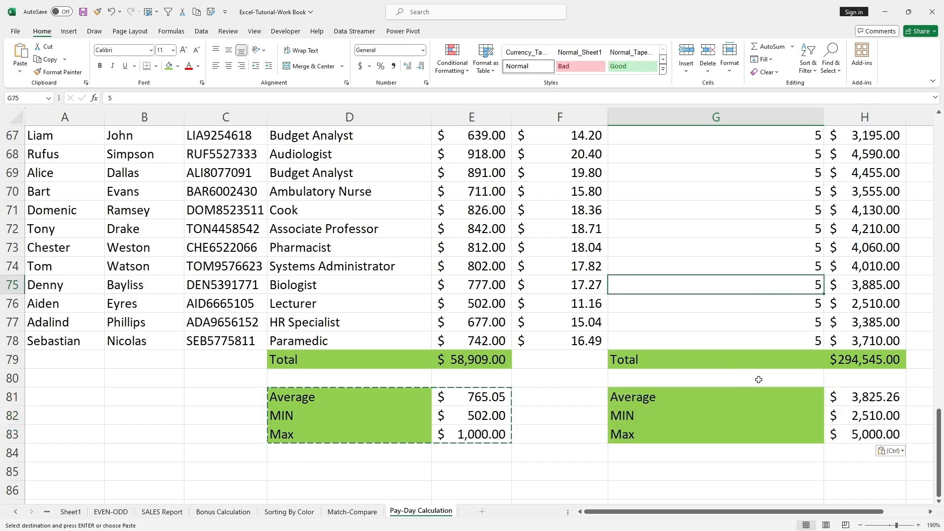
Step: Review the copied formulas in H81:H83 and check the cell range that the average formula in H81 covers
left_click(880, 395)
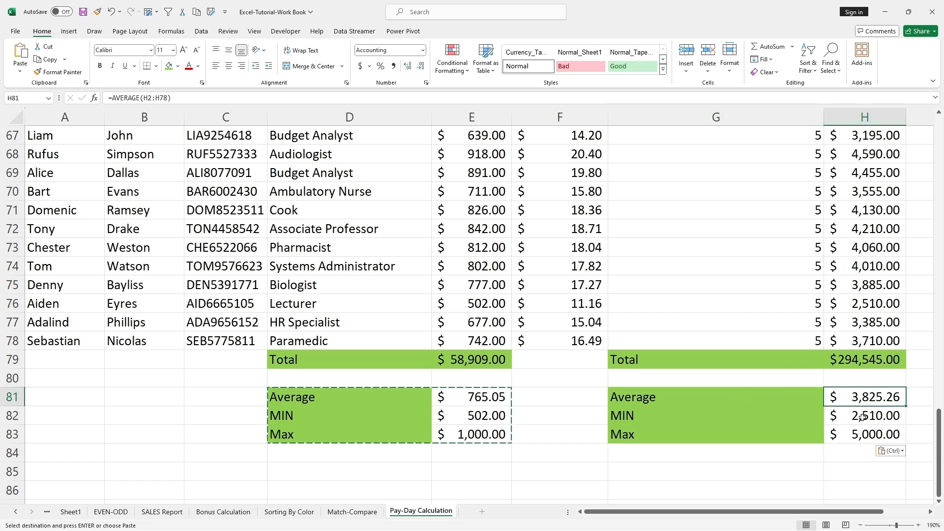
left_click(861, 417)
left_click(864, 433)
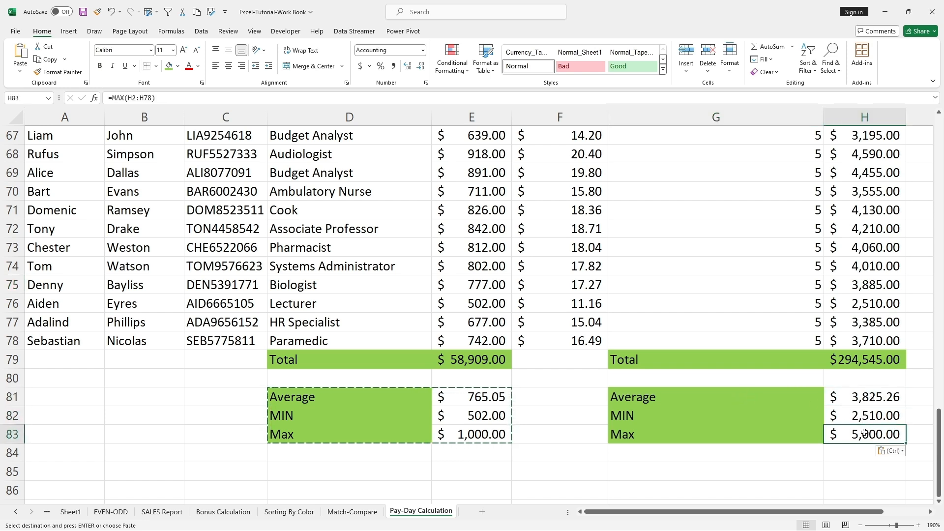
double_click(856, 396)
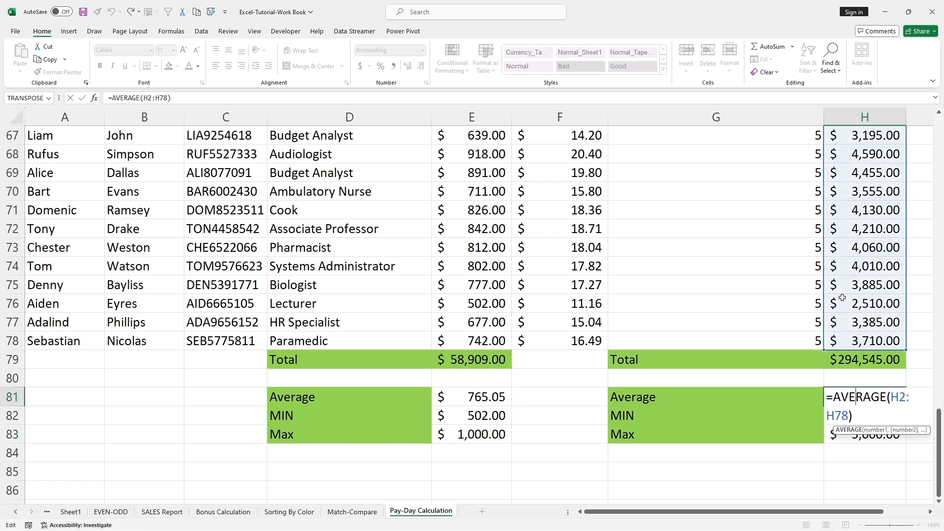
scroll(844, 296, "up", 19)
scroll(845, 296, "up", 3)
scroll(845, 296, "down", 20)
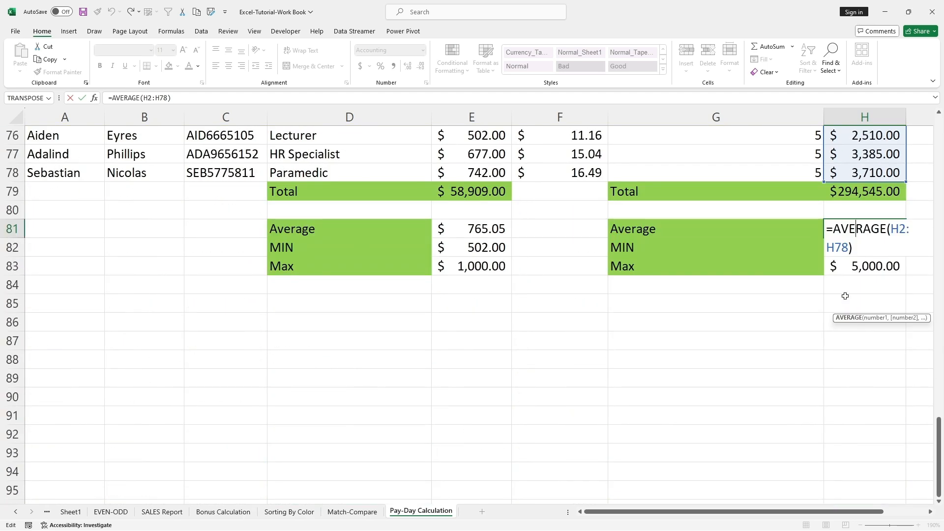
key("ctrl+Return")
Step: Copy the statistics block D81:E83 again and paste it over the existing block starting at G81
left_click_drag(332, 228, 456, 266)
key("ctrl+c")
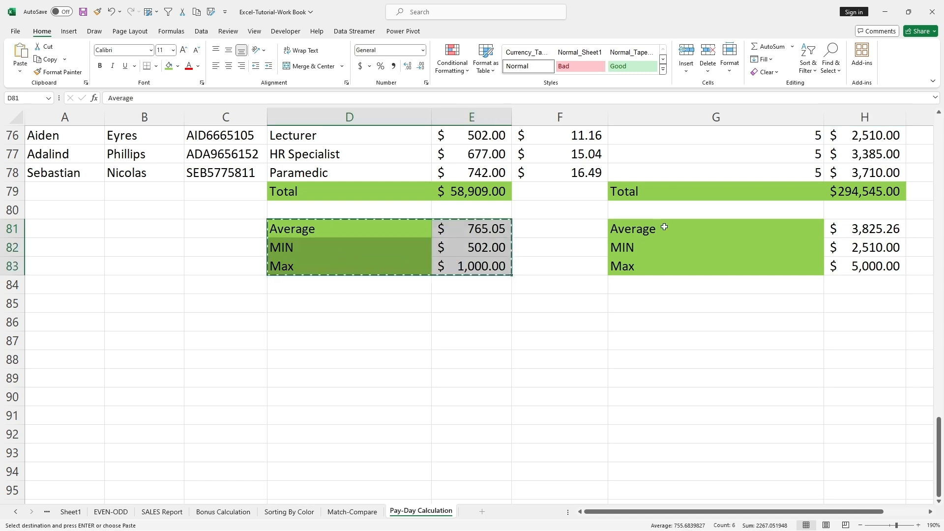
left_click(660, 228)
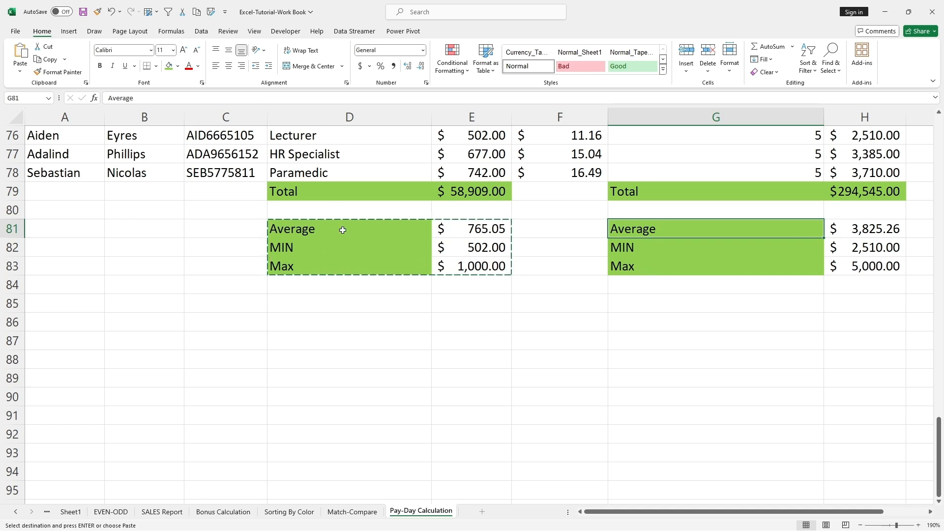
key("ctrl+v")
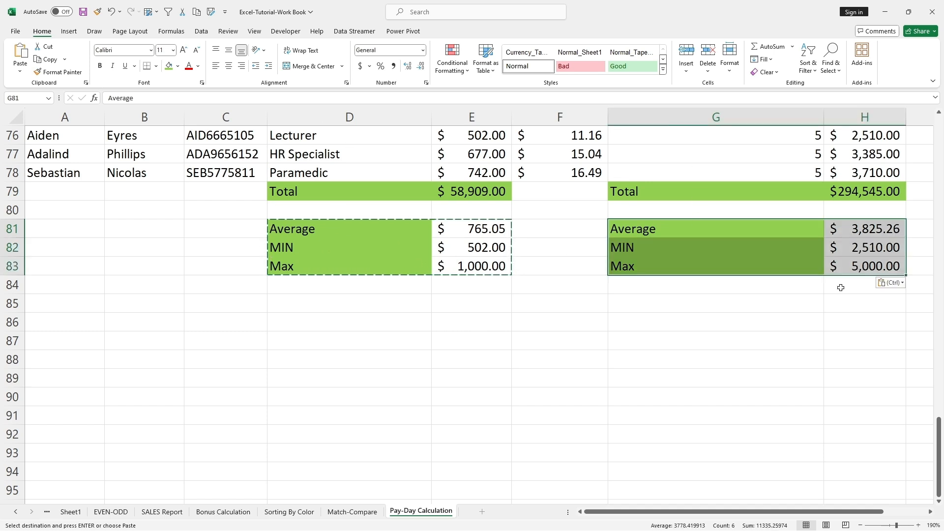
left_click(841, 286)
Step: Cross-check the range of the AVERAGE formula in H81 against the pay totals in column H
double_click(862, 229)
scroll(836, 217, "up", 19)
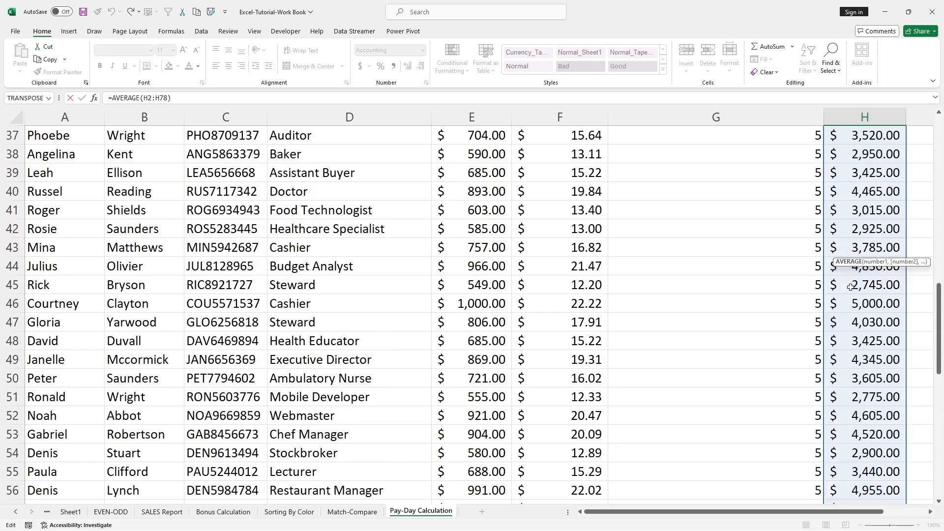
scroll(830, 205, "up", 6)
scroll(847, 189, "down", 17)
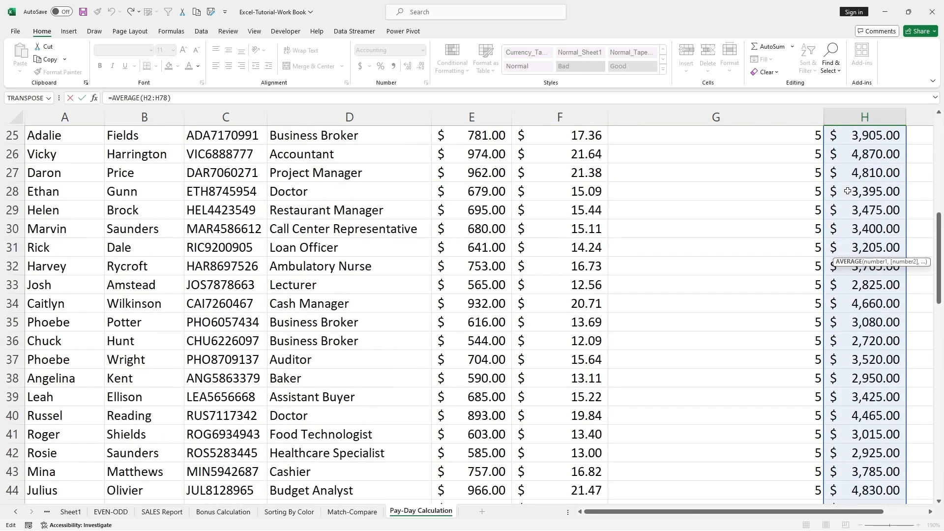
scroll(847, 190, "down", 7)
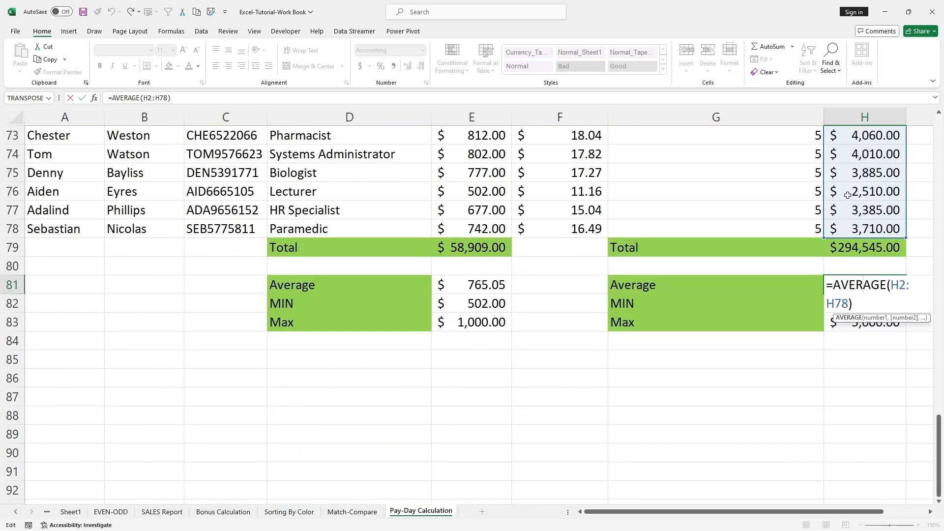
key("ctrl+Return")
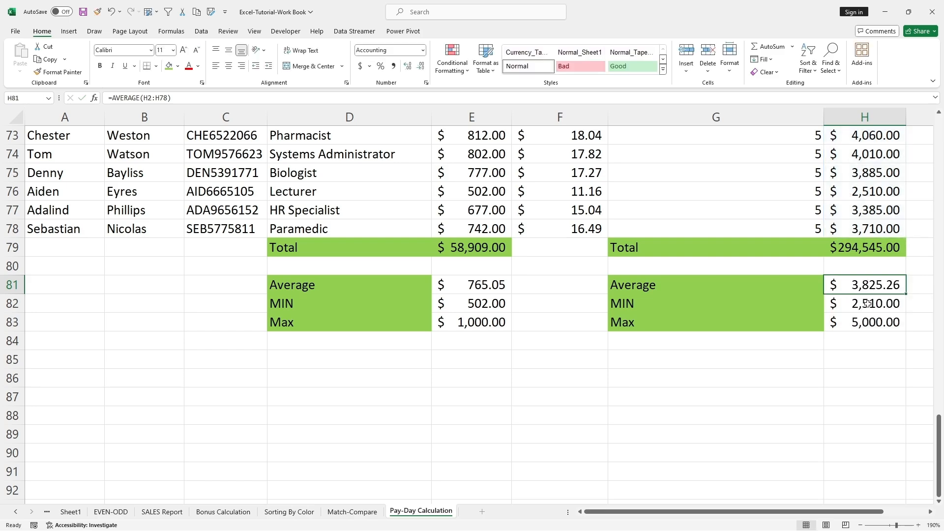
Step: Cross-check the range of the MIN formula in H82 against the pay totals in column H
double_click(864, 307)
scroll(759, 311, "up", 10)
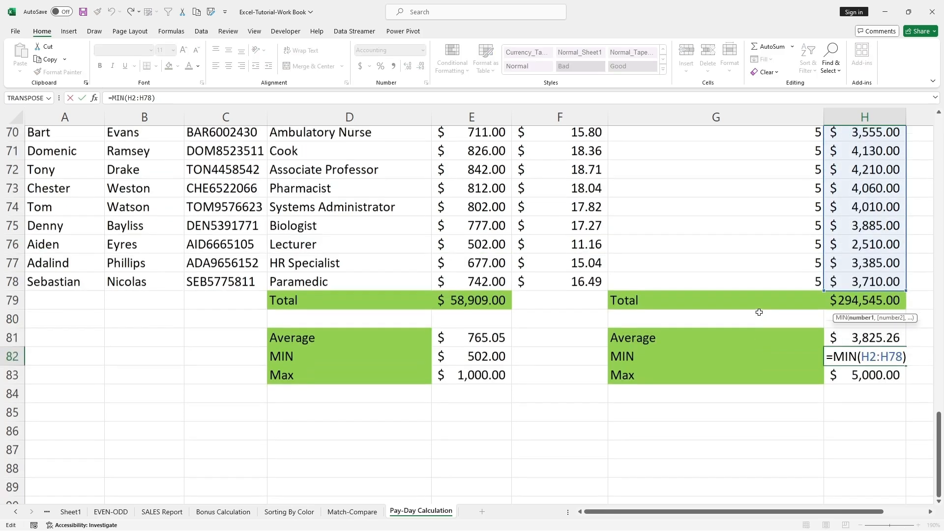
scroll(759, 311, "up", 14)
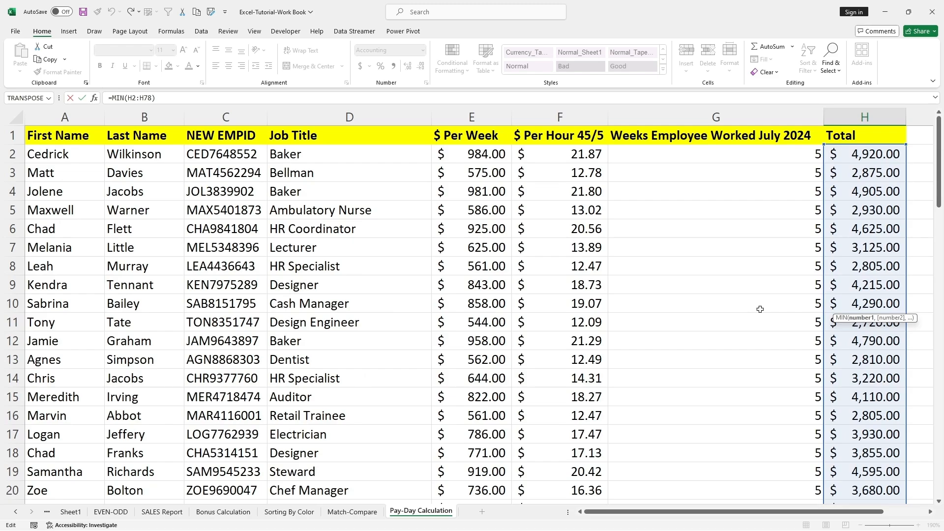
scroll(761, 309, "down", 20)
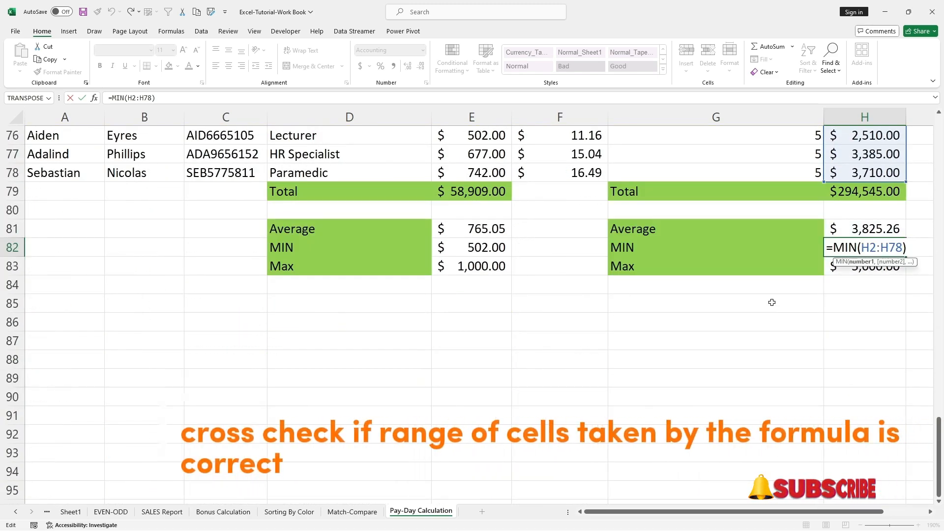
key("Escape")
Step: Cross-check the range of the MAX formula in H83 against the pay totals in column H
double_click(853, 268)
scroll(810, 316, "up", 8)
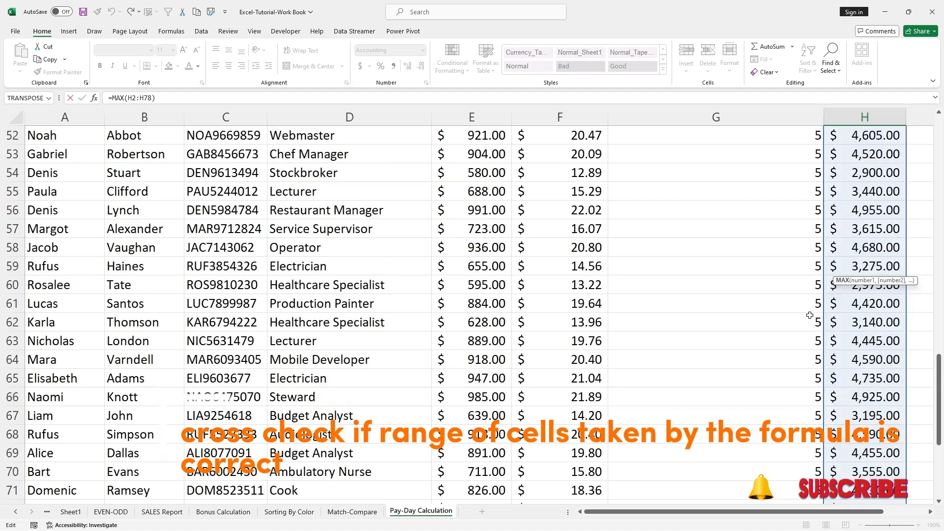
scroll(810, 315, "up", 17)
scroll(738, 305, "down", 20)
left_click(665, 321)
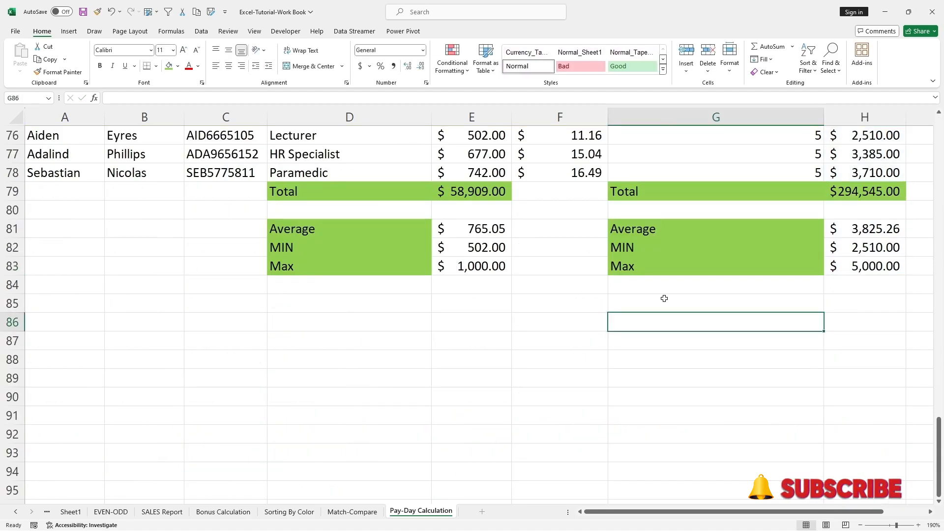